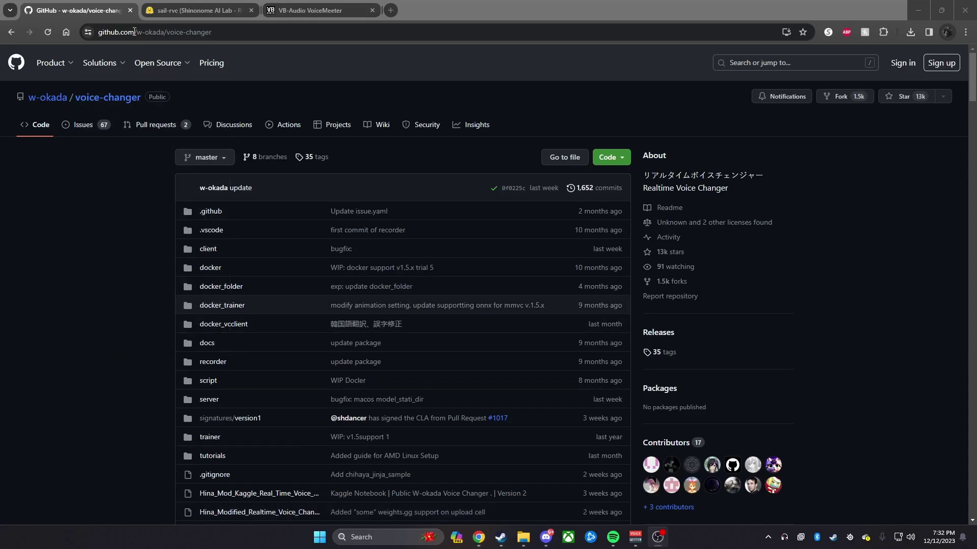
Step: Scroll down the voice-changer README to its Japanese usage section
left_click(111, 279)
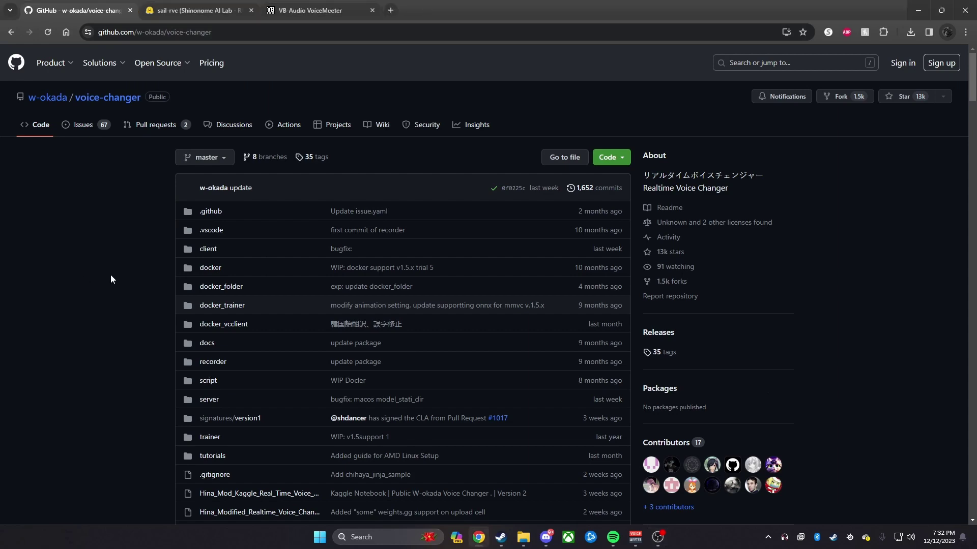
scroll(111, 266, "down", 4)
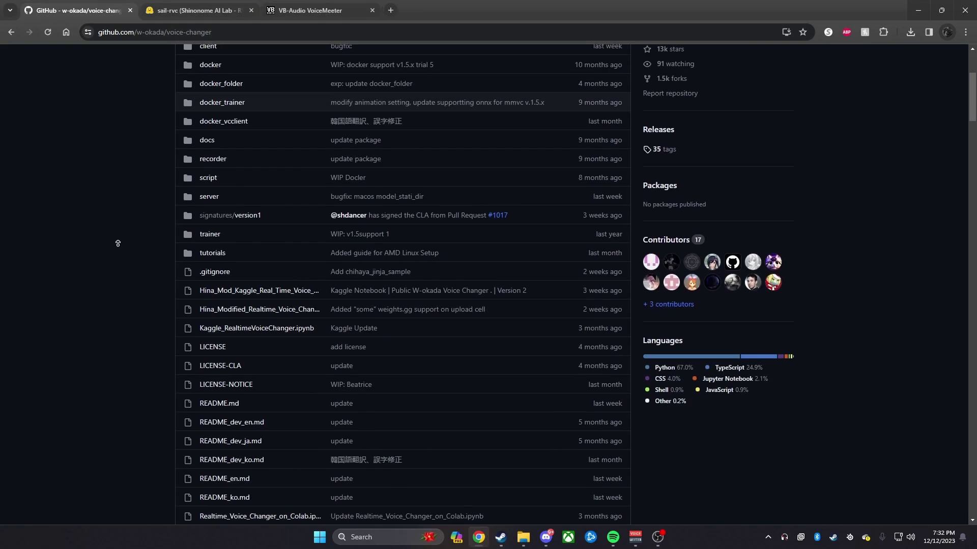
scroll(117, 229, "up", 4)
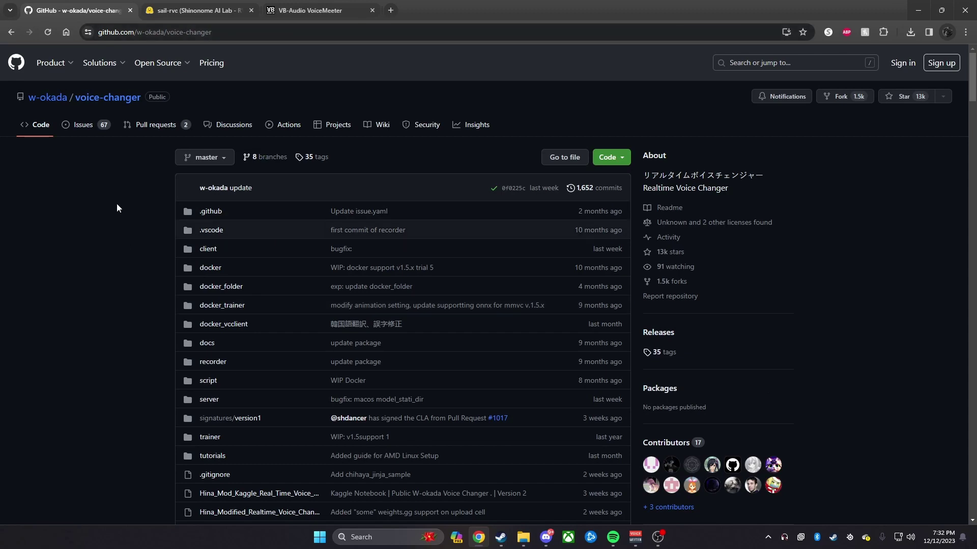
scroll(135, 213, "down", 2)
scroll(139, 218, "down", 6)
scroll(141, 228, "down", 20)
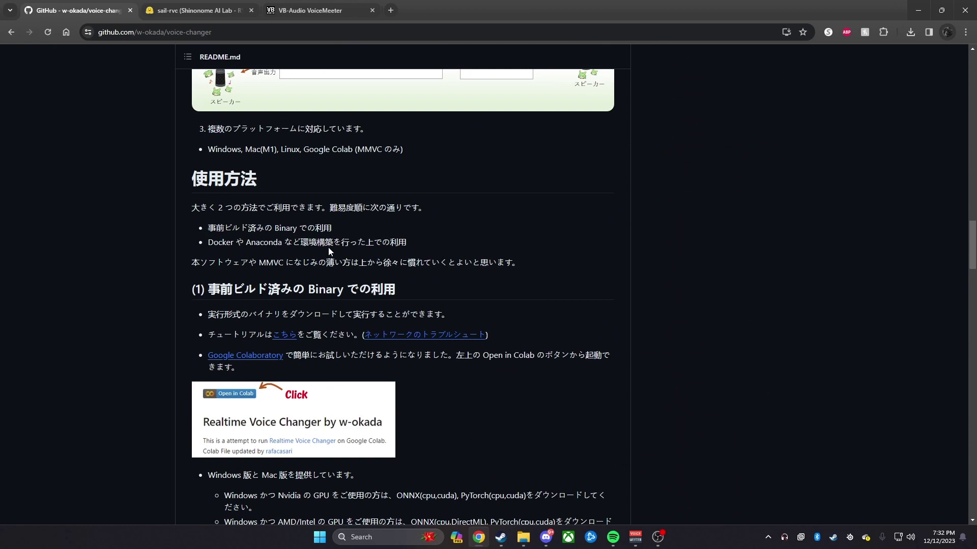
Step: Translate the selected Anaconda setup phrase, then the whole README page, into English
left_click_drag(236, 242, 332, 243)
right_click(285, 241)
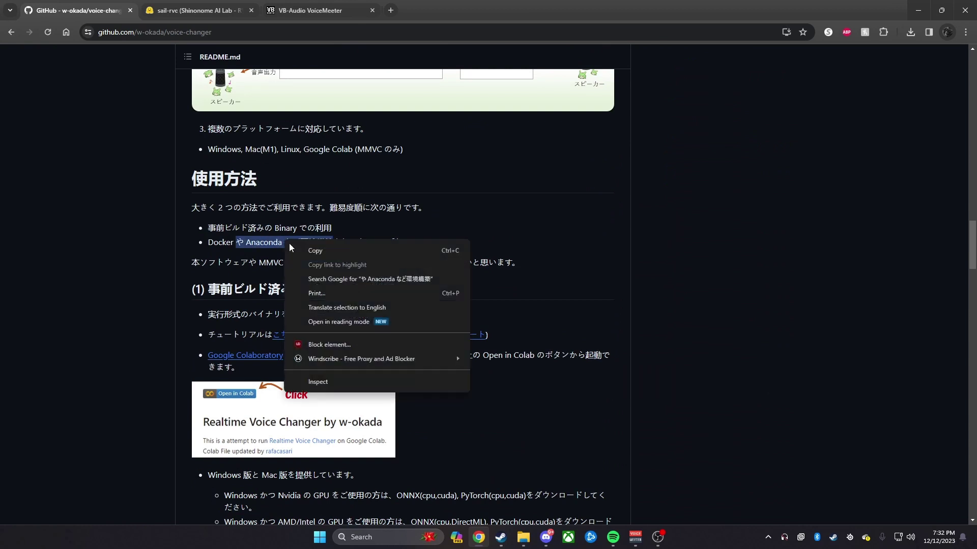
left_click(338, 308)
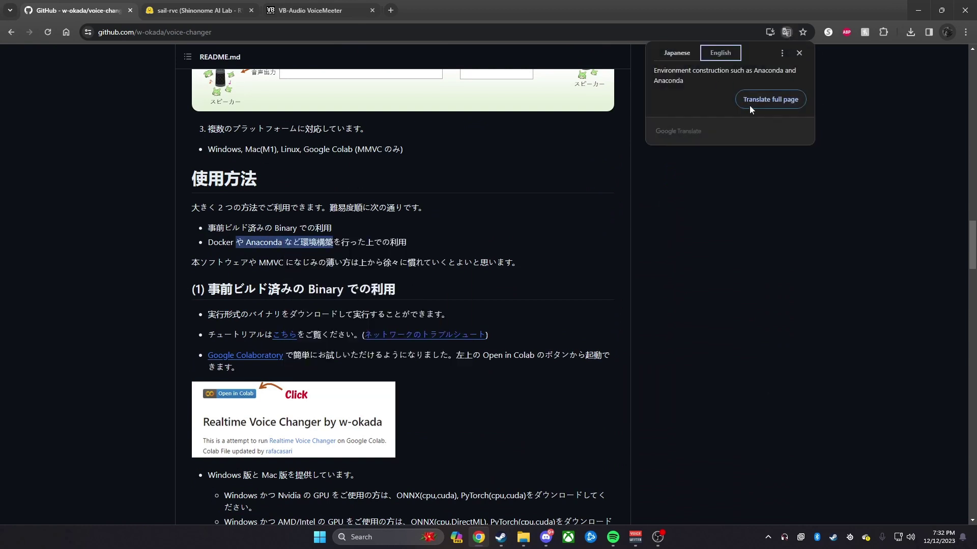
left_click(750, 106)
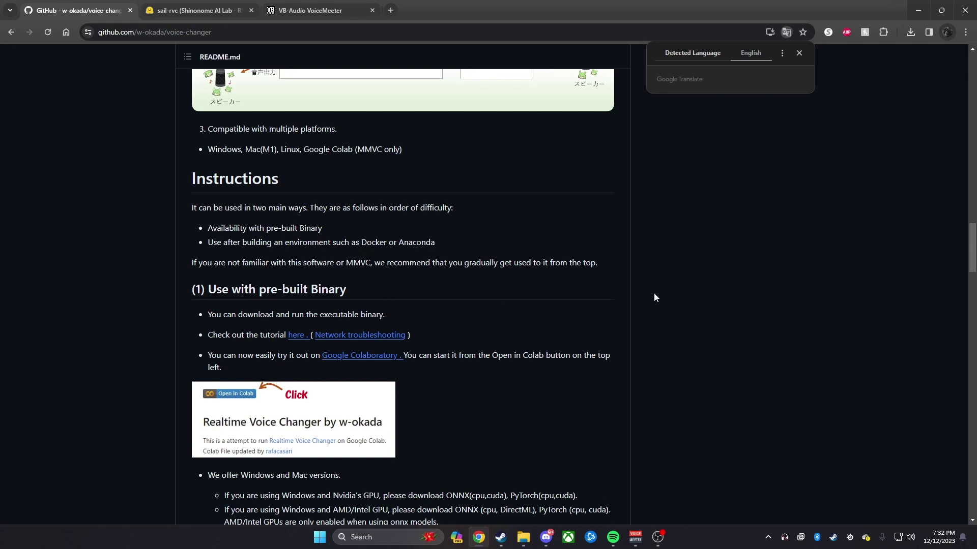
Step: Compare the cuda and DirectML rows, then follow the win ONNX cuda build's Hugging Face link
middle_click(655, 297)
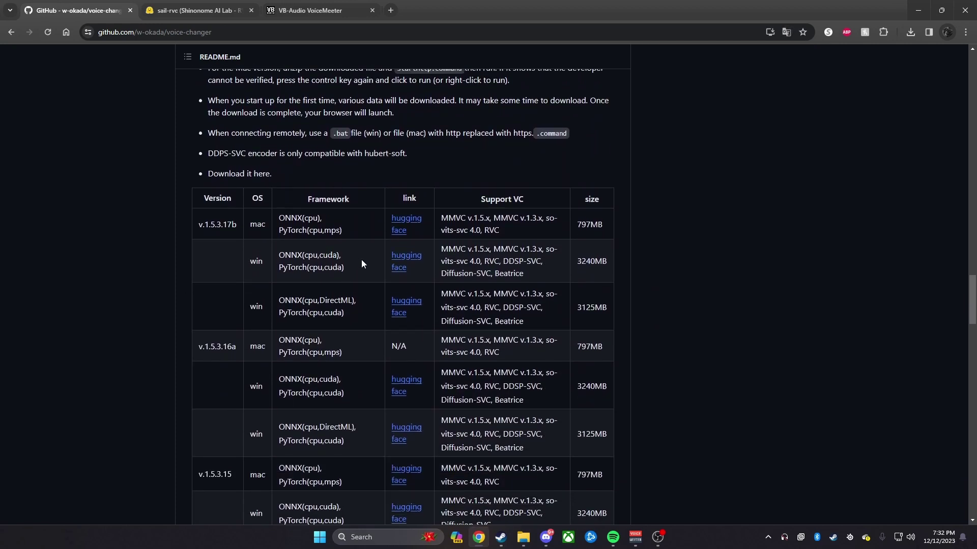
scroll(358, 259, "down", 1)
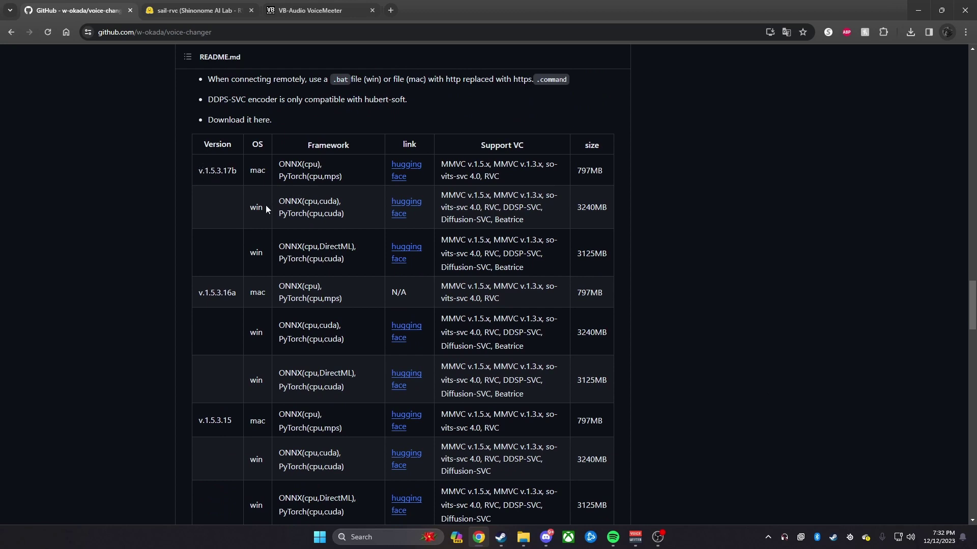
left_click_drag(279, 201, 359, 217)
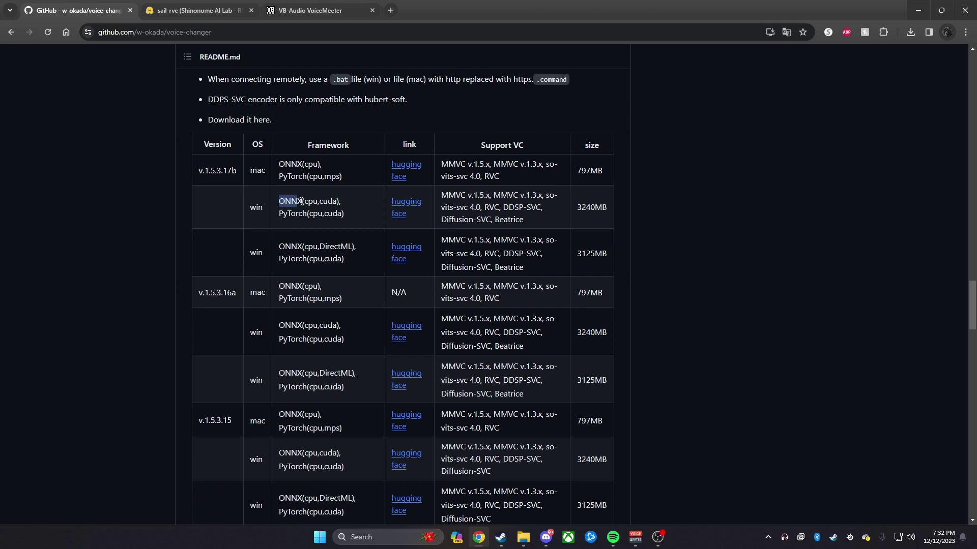
left_click(359, 217)
mouse_move(285, 247)
left_mouse_down()
mouse_move(349, 248)
mouse_move(358, 264)
left_mouse_up()
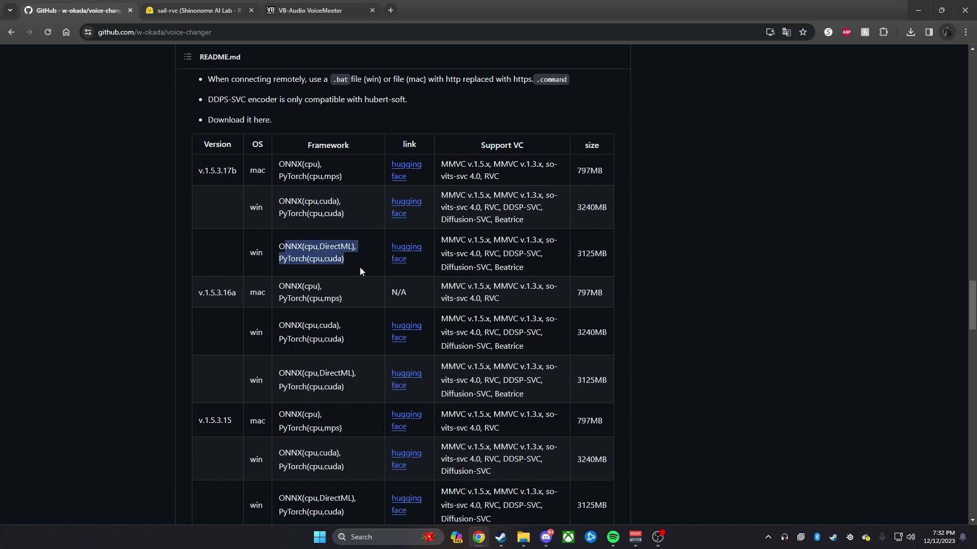
left_click(362, 267)
left_click_drag(279, 196, 352, 221)
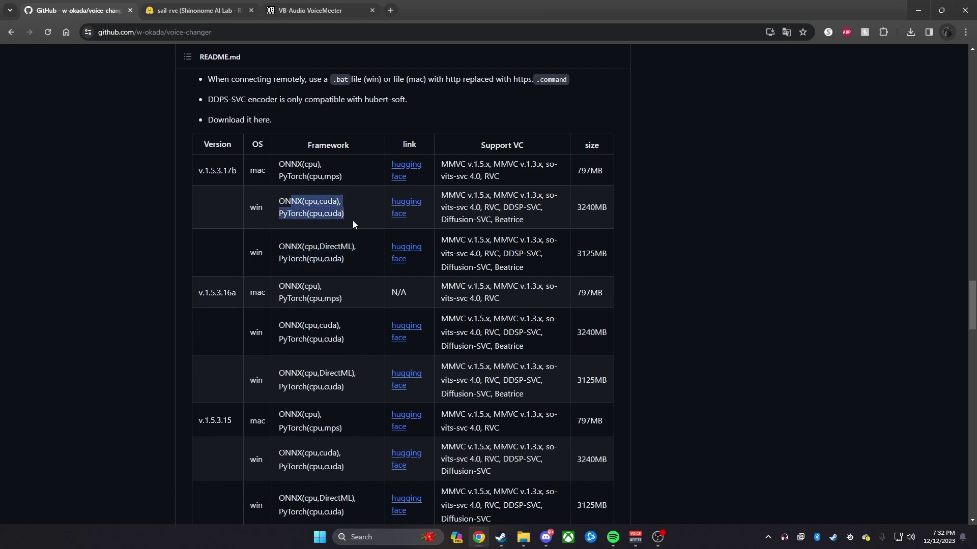
left_click(356, 219)
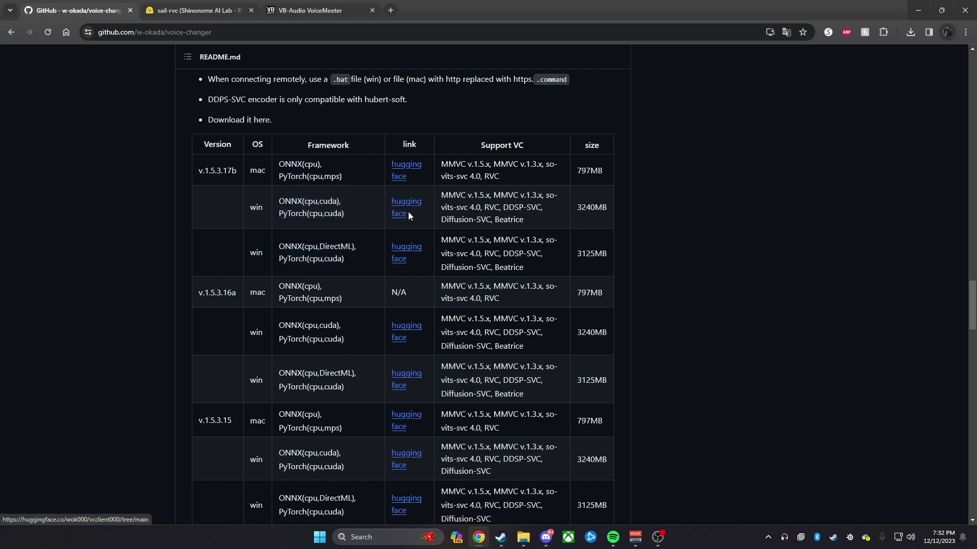
left_click(399, 202)
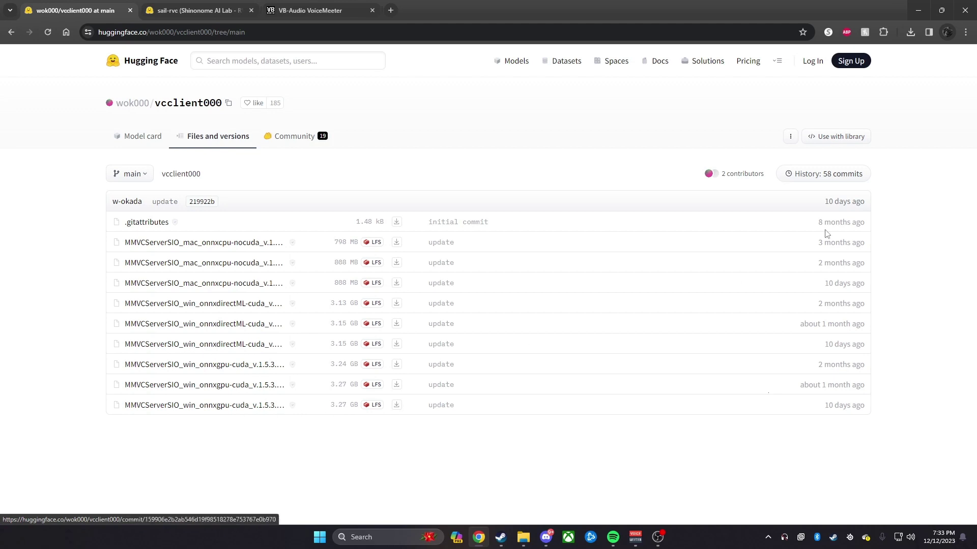
Step: Bring File Explorer forward and open the MMVCServerSIO folder from the Desktop
left_click(524, 538)
left_click_drag(438, 145, 524, 157)
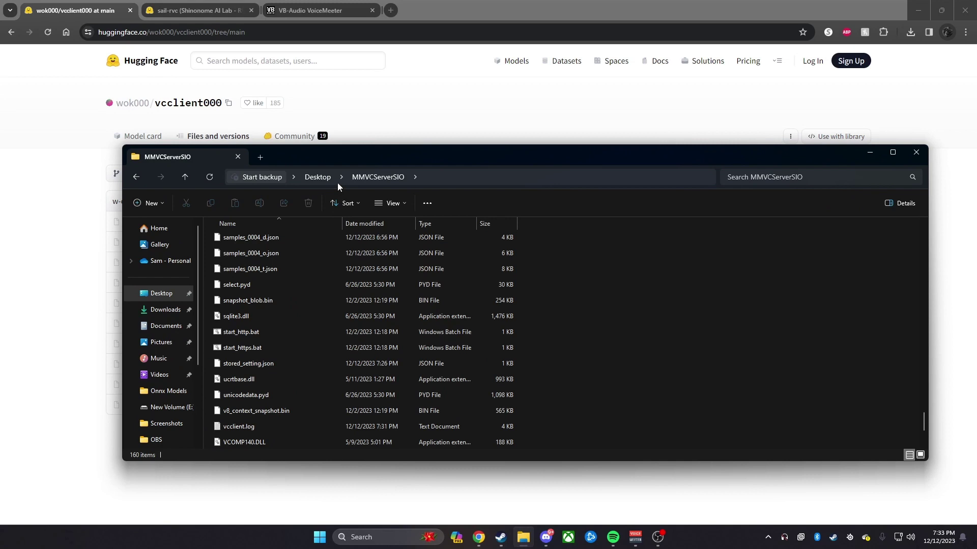
key("alt+Up")
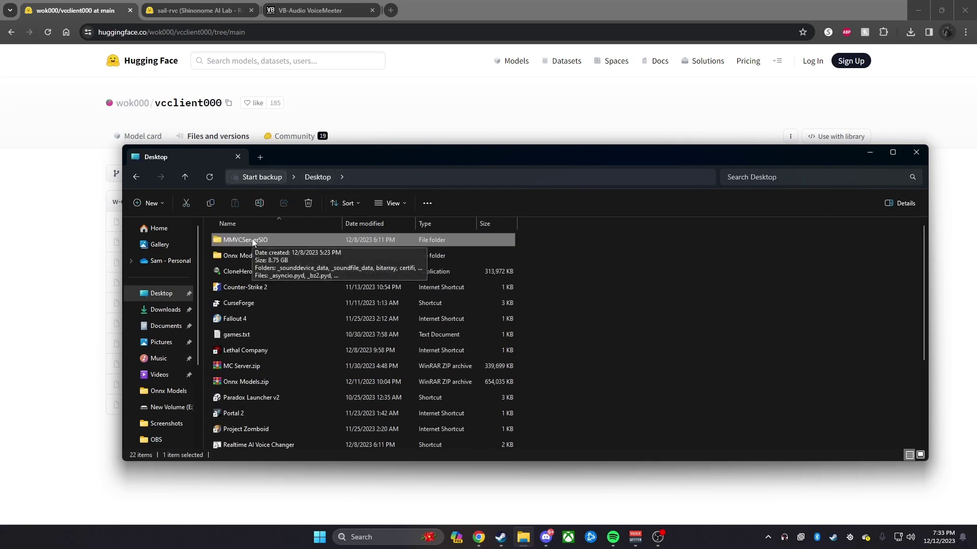
double_click(252, 241)
left_click_drag(924, 230, 923, 417)
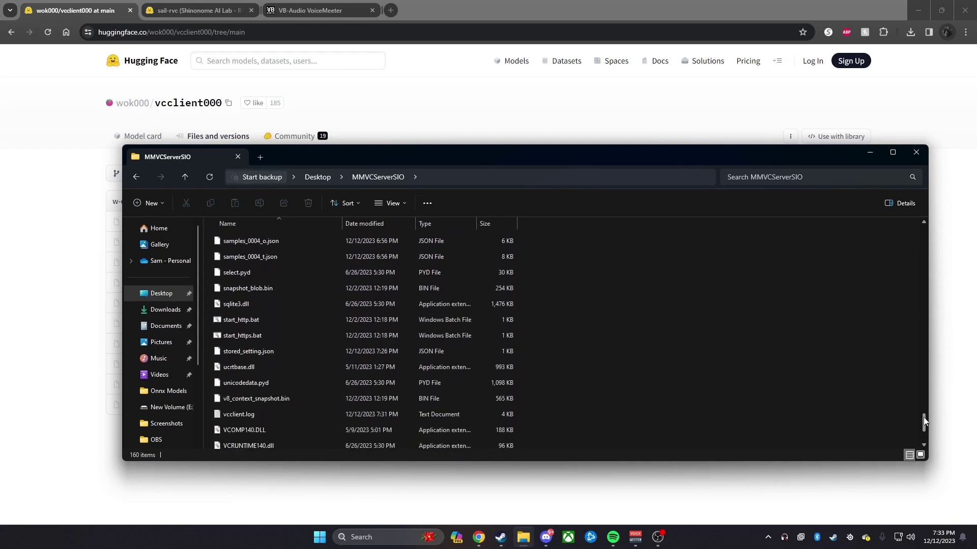
Step: Inspect start_http.bat's properties and create a shortcut to it
right_click(245, 321)
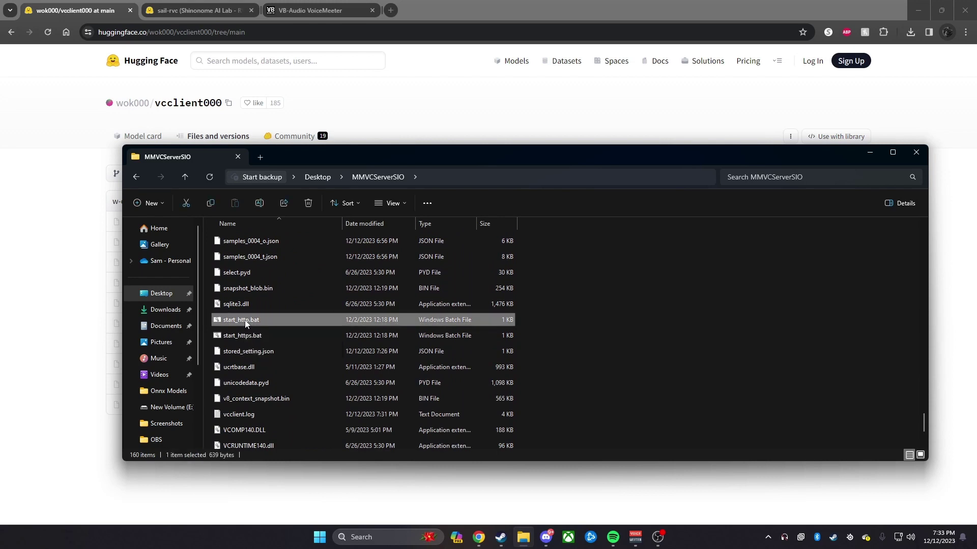
left_click(298, 311)
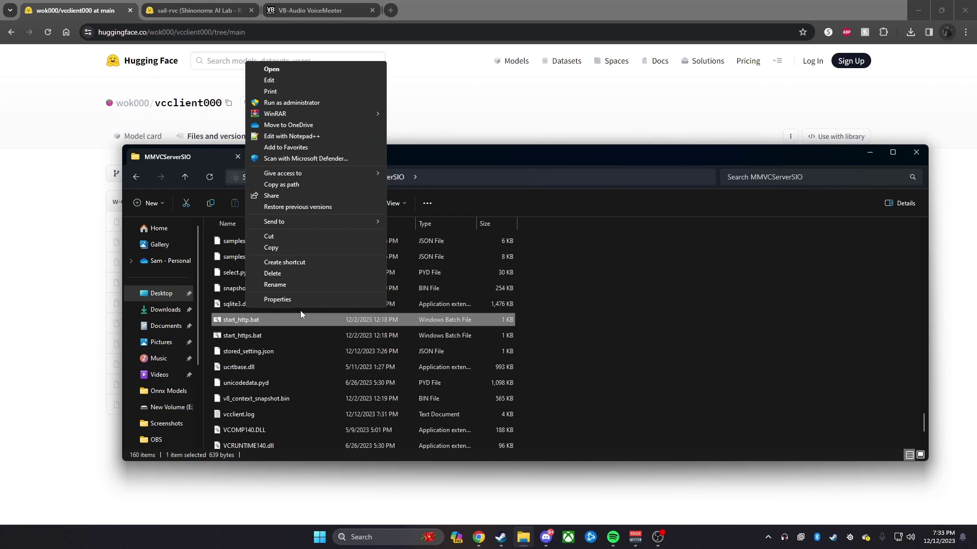
left_click(413, 270)
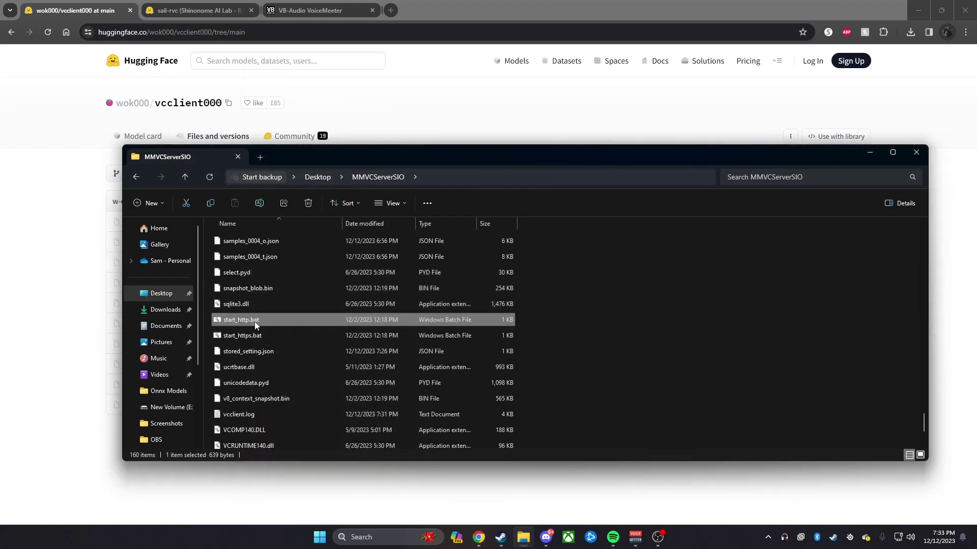
right_click(255, 322)
left_click(292, 308)
left_click(300, 265)
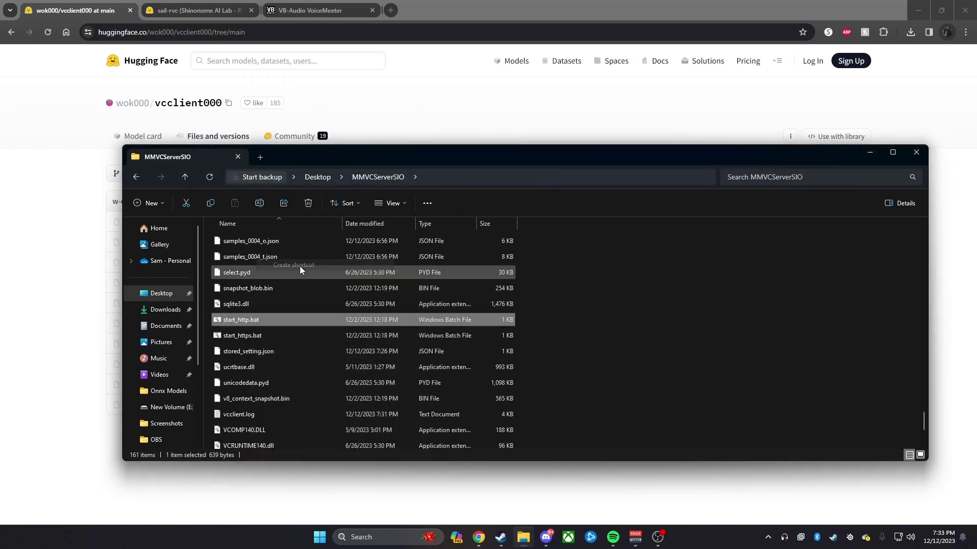
Step: Re-sort the MMVCServerSIO files by date modified, then by name
mouse_move(924, 420)
left_mouse_down()
mouse_move(924, 439)
mouse_move(924, 337)
left_mouse_up()
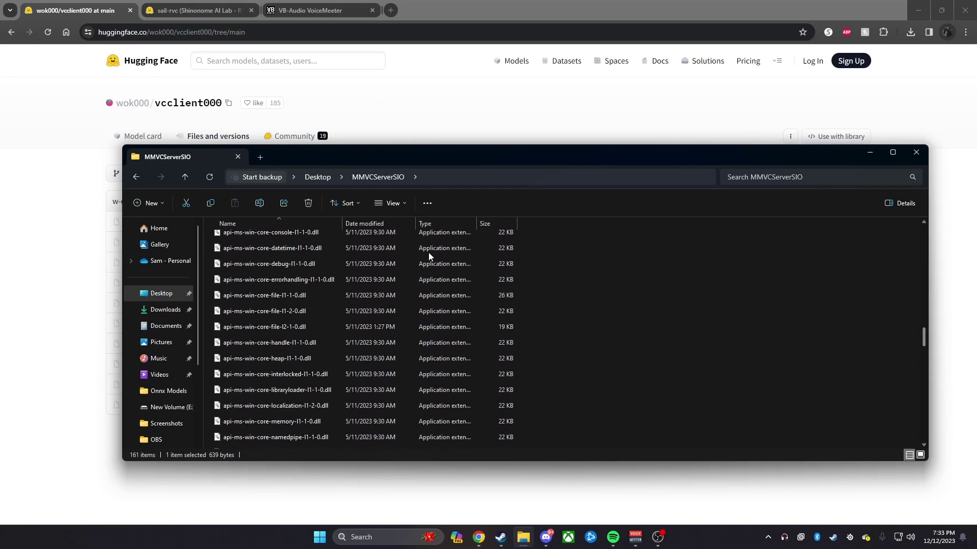
left_click(381, 225)
mouse_move(927, 253)
left_mouse_down()
mouse_move(924, 243)
mouse_move(930, 393)
mouse_move(922, 229)
left_mouse_up()
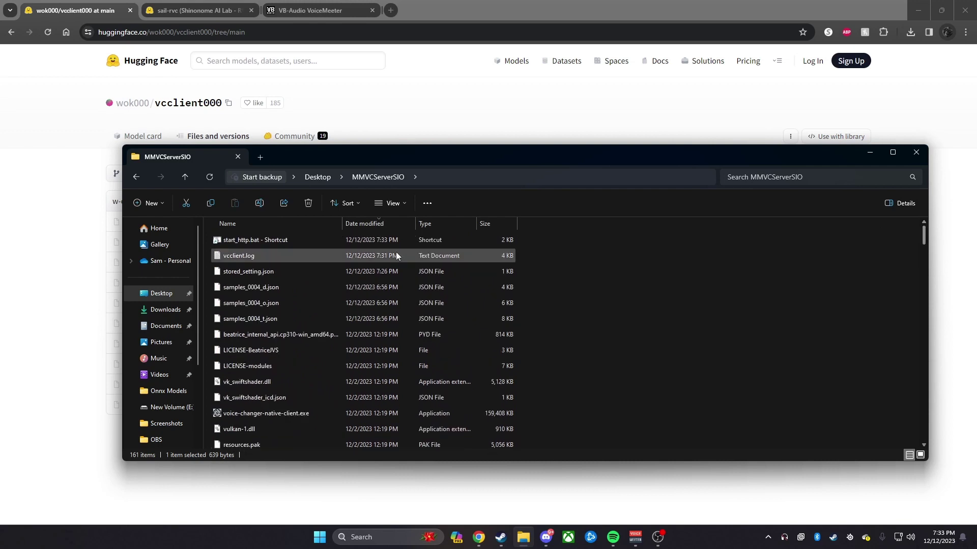
left_click(280, 242)
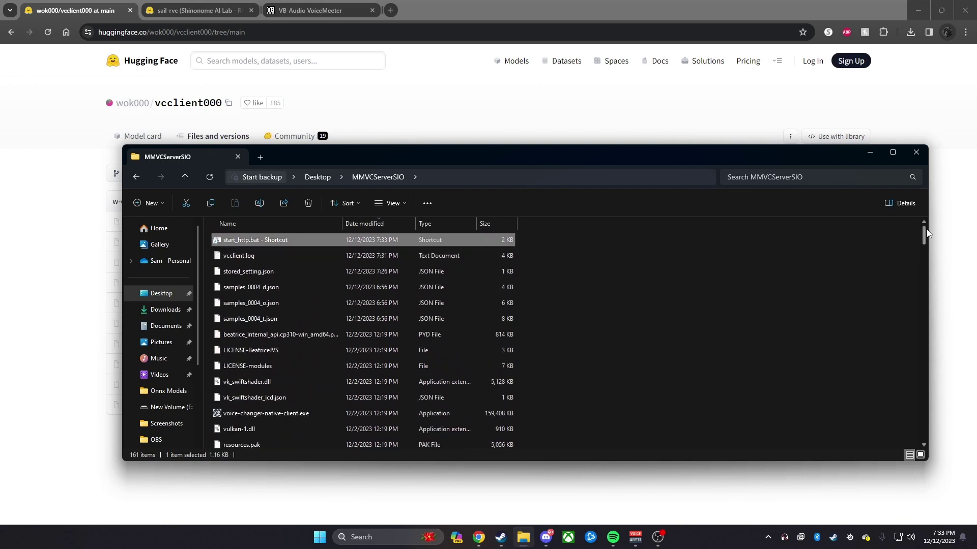
left_click(280, 222)
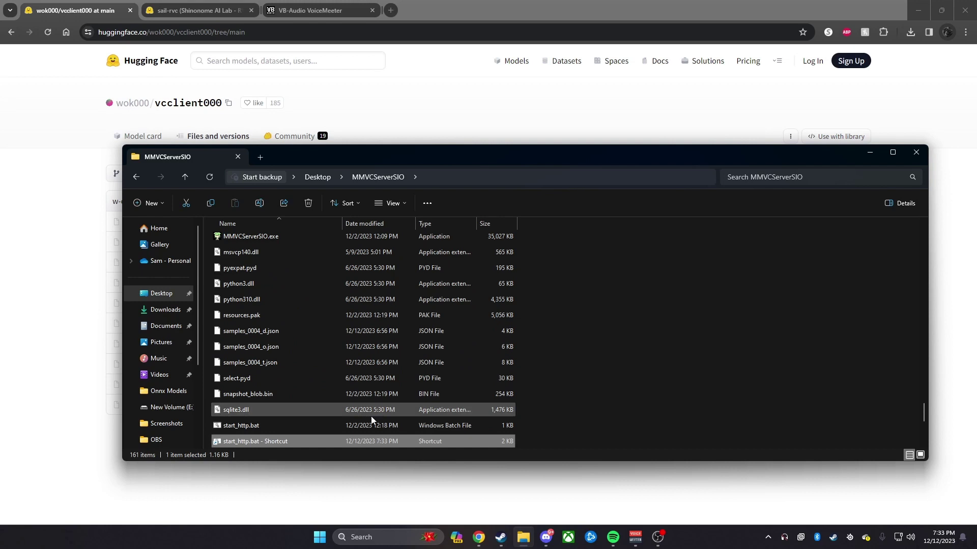
Step: Start the server with start_http.bat, load the client past its notice, then view the sail-rvc page
double_click(254, 427)
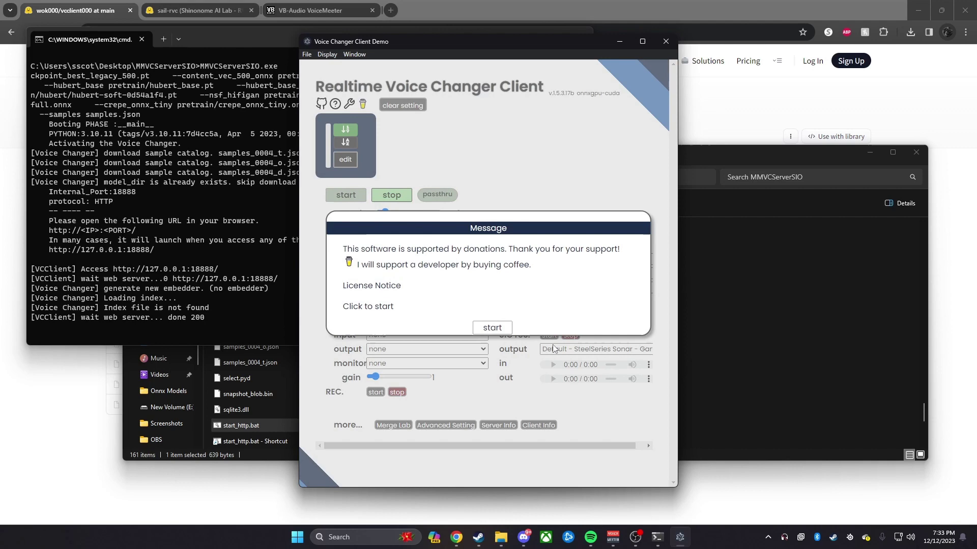
left_click(492, 328)
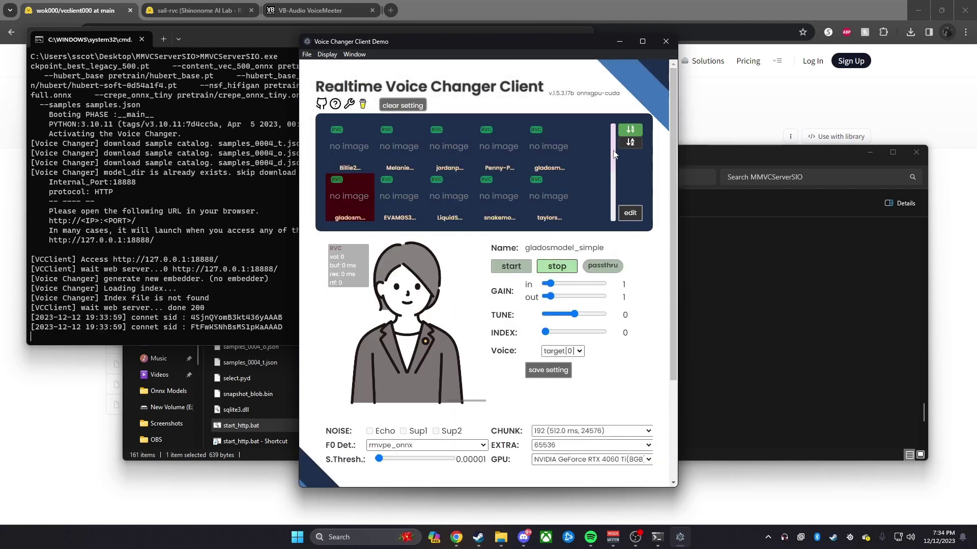
scroll(616, 165, "down", 1)
scroll(565, 147, "up", 1)
scroll(613, 152, "down", 1)
scroll(615, 153, "up", 1)
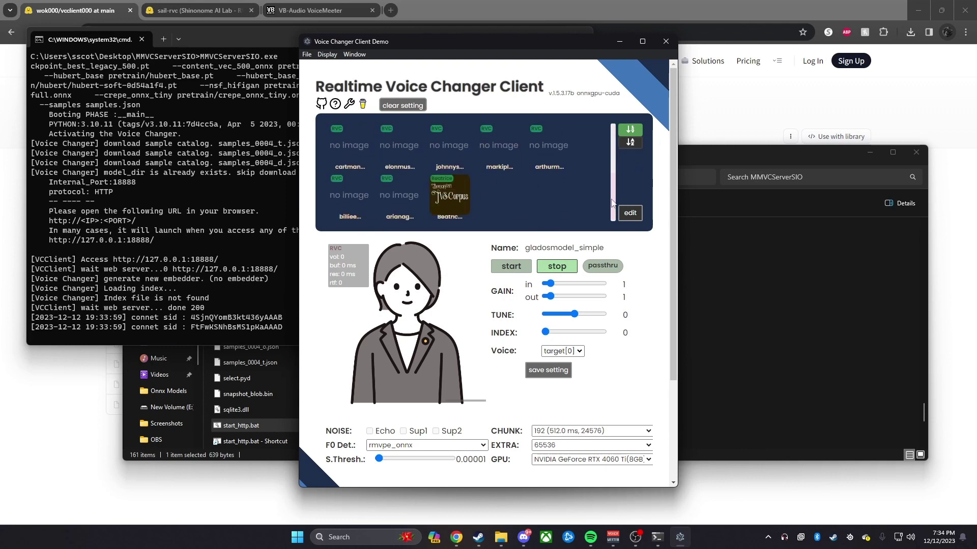
left_click(195, 10)
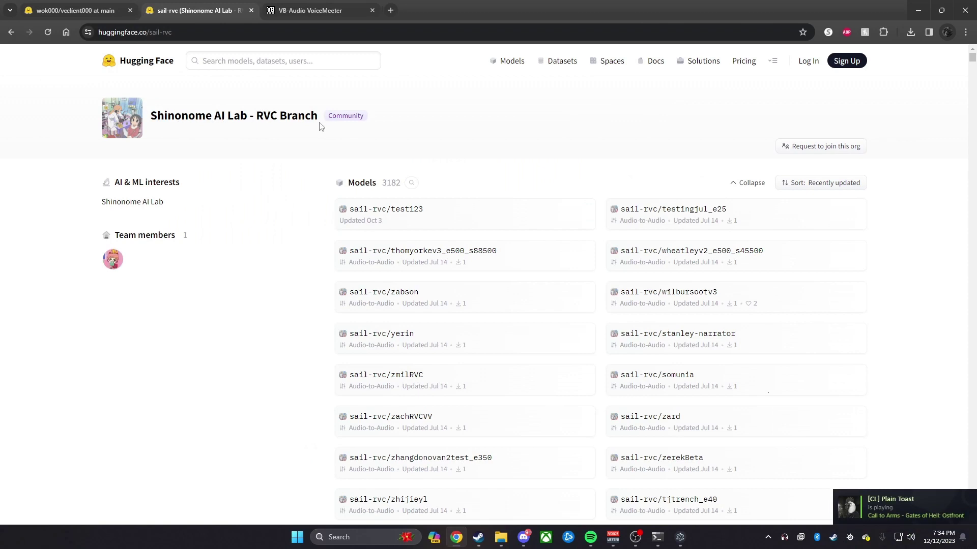
left_click_drag(382, 186, 401, 187)
left_click(401, 184)
scroll(320, 276, "down", 8)
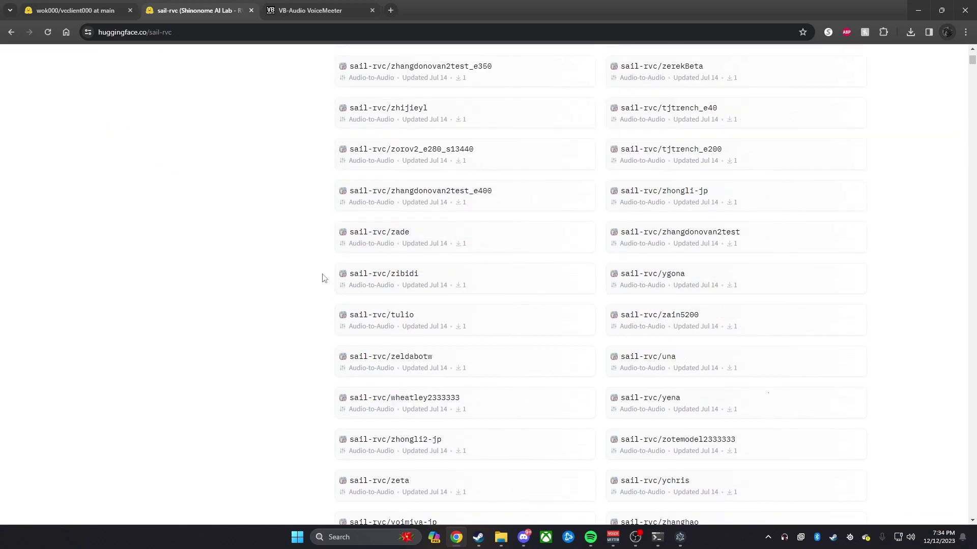
scroll(301, 270, "down", 3)
scroll(301, 270, "down", 3)
scroll(303, 231, "down", 1)
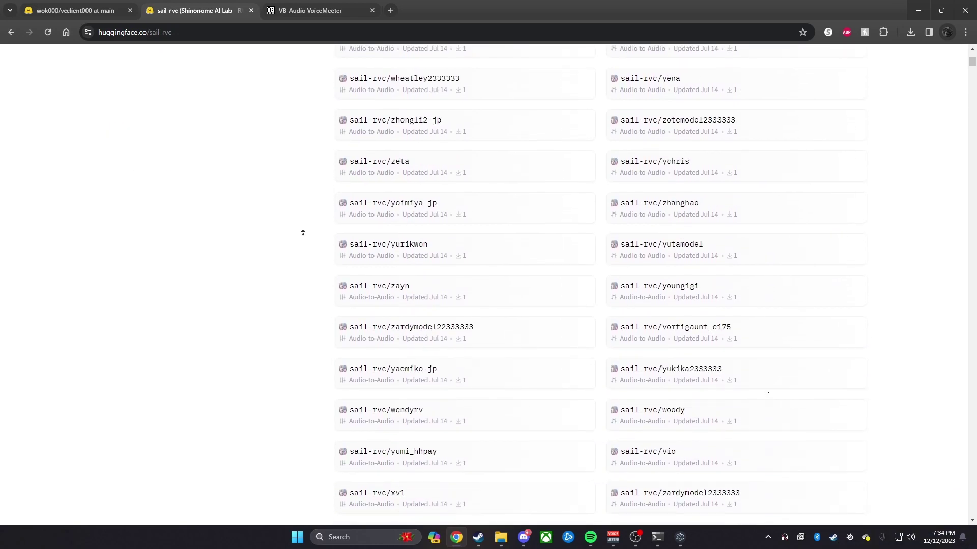
scroll(295, 148, "up", 15)
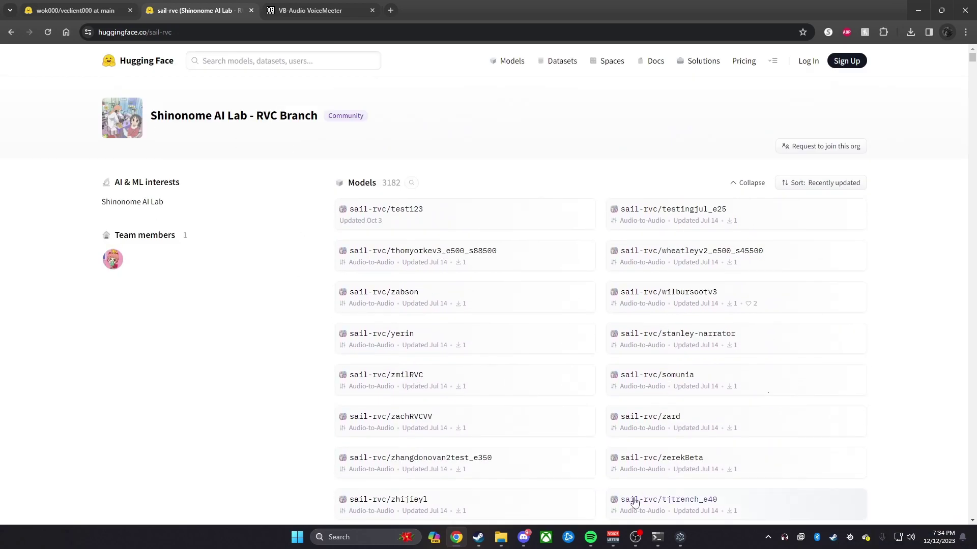
Step: Bring the voice changer client forward and scroll down to its AUDIO settings
left_click(680, 537)
scroll(457, 195, "down", 3)
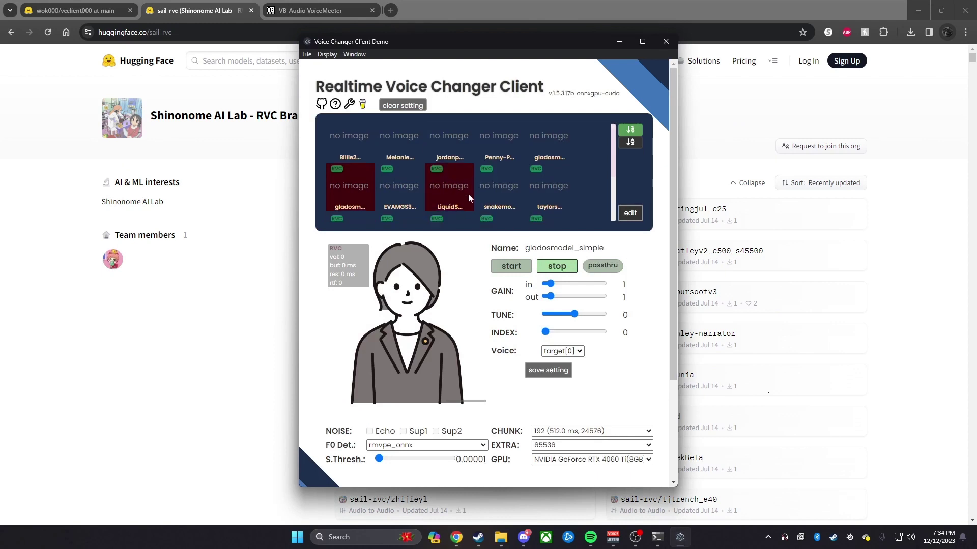
left_click_drag(616, 171, 615, 213)
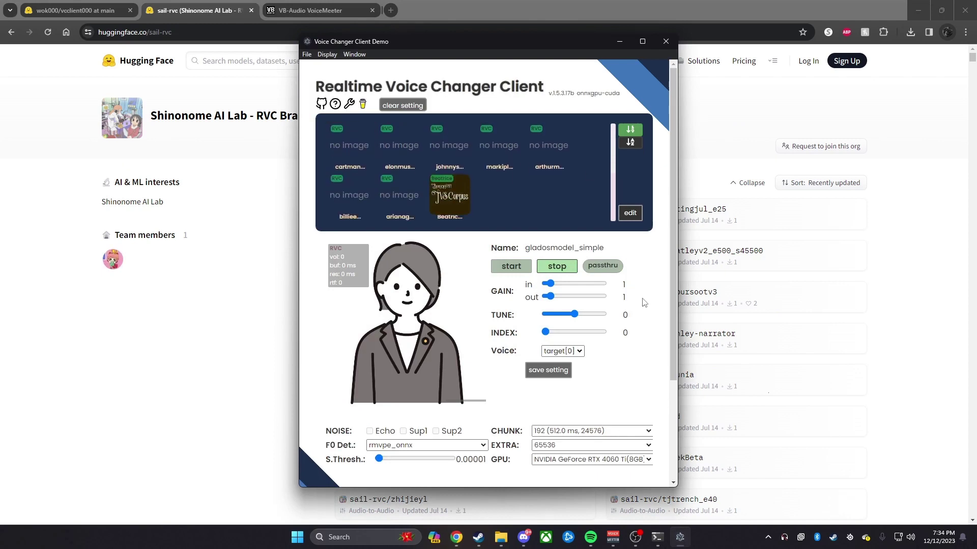
left_click_drag(674, 264, 675, 331)
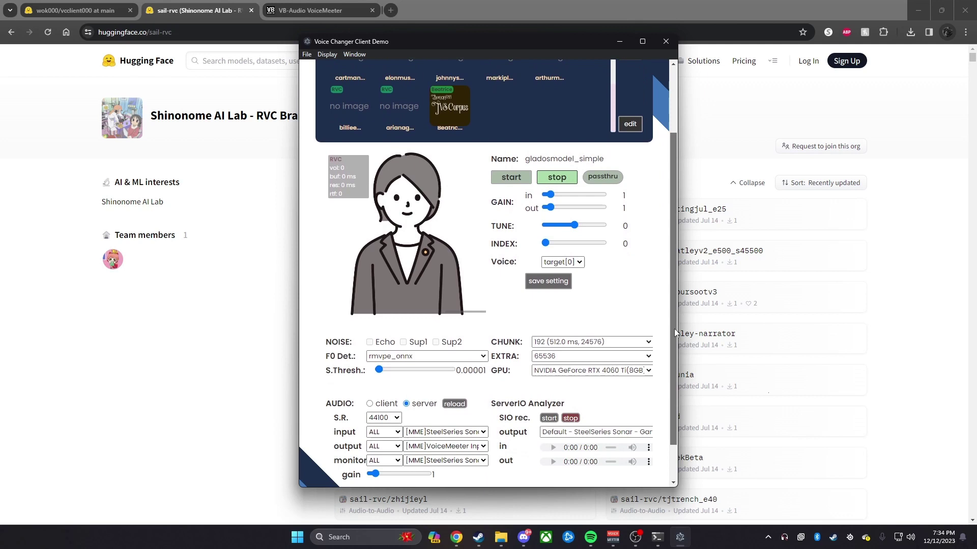
left_click_drag(672, 264, 679, 309)
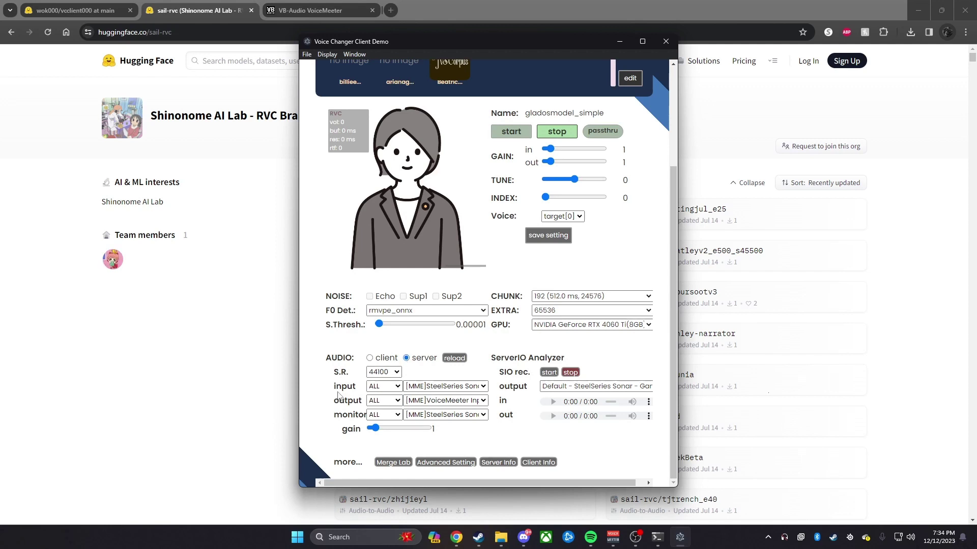
Step: Review the input and output device lists unchanged, then glance at the VoiceMeeter mixer
left_click(419, 388)
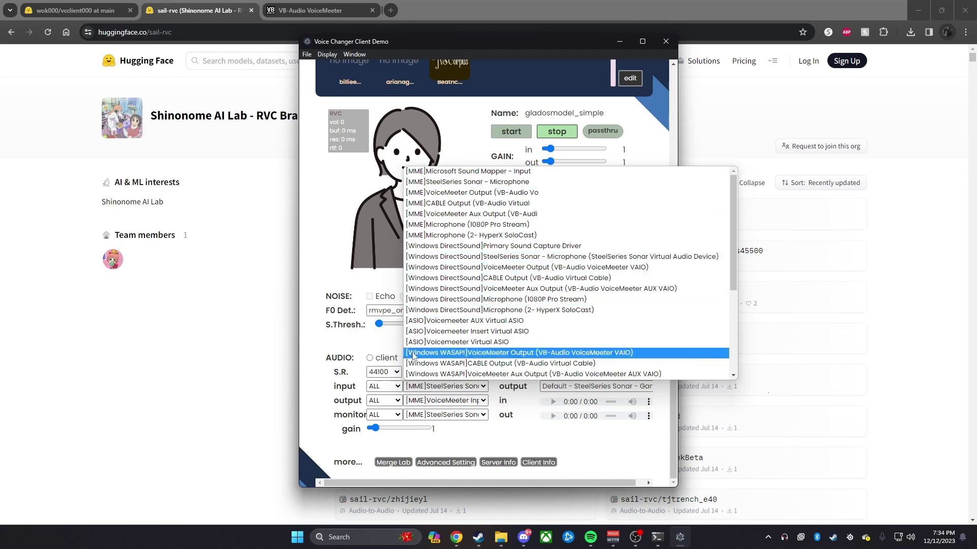
scroll(418, 361, "down", 3)
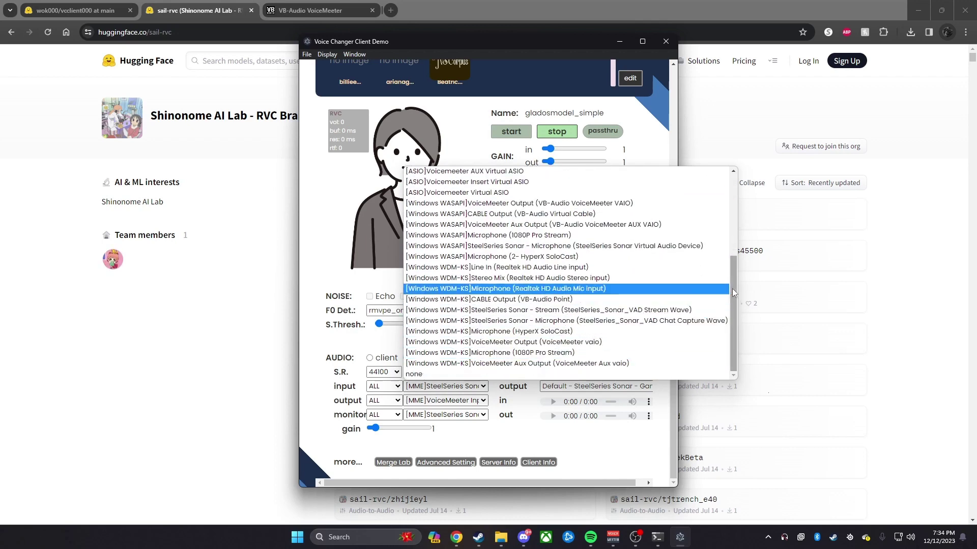
scroll(601, 202, "up", 3)
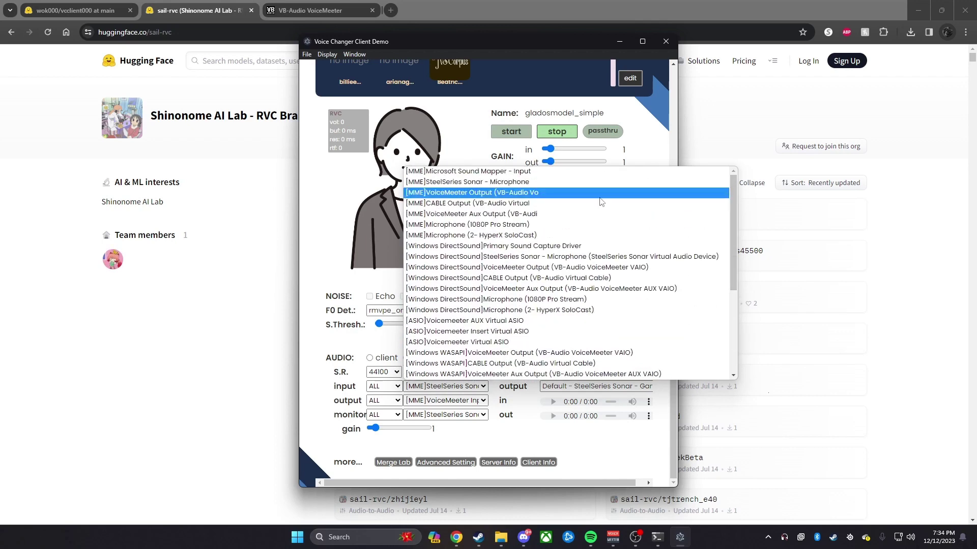
left_click(525, 428)
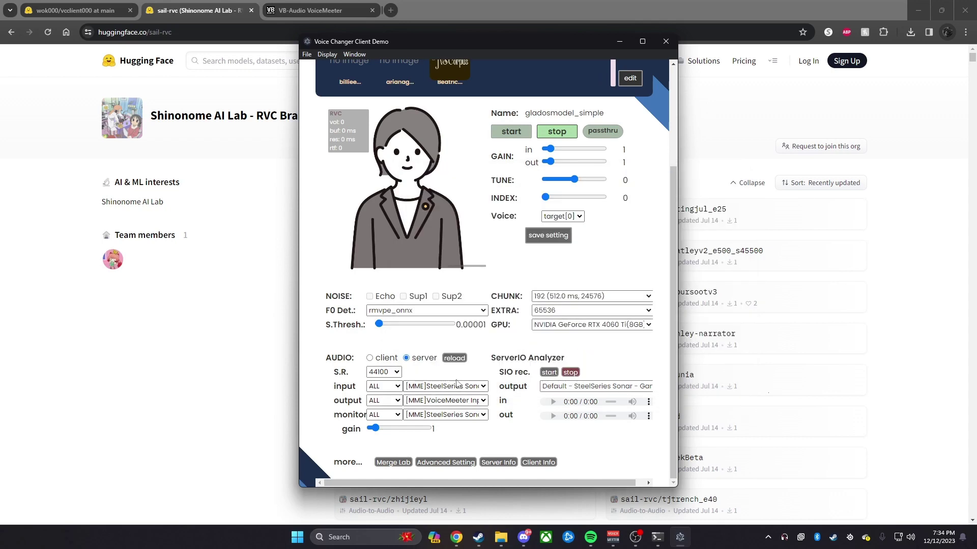
left_click(440, 405)
key("Escape")
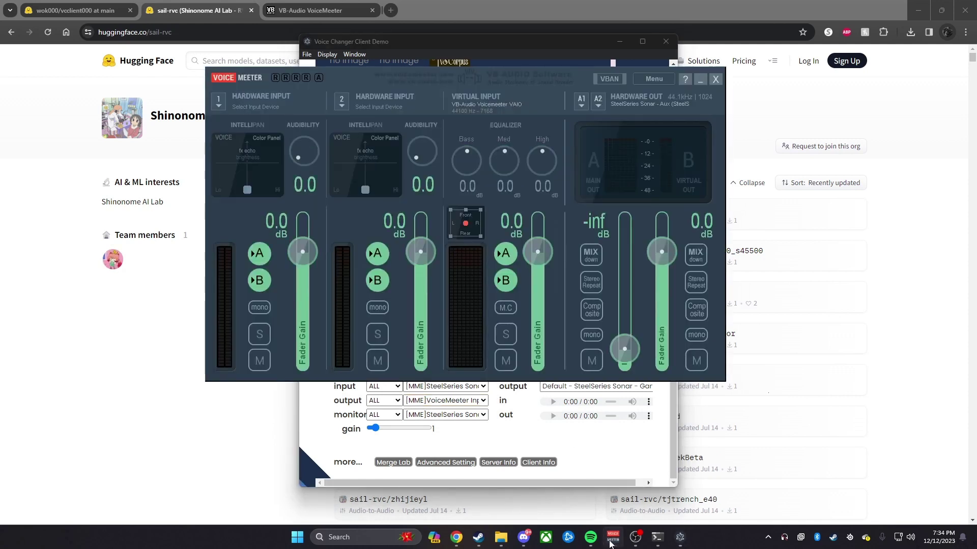
left_click(612, 538)
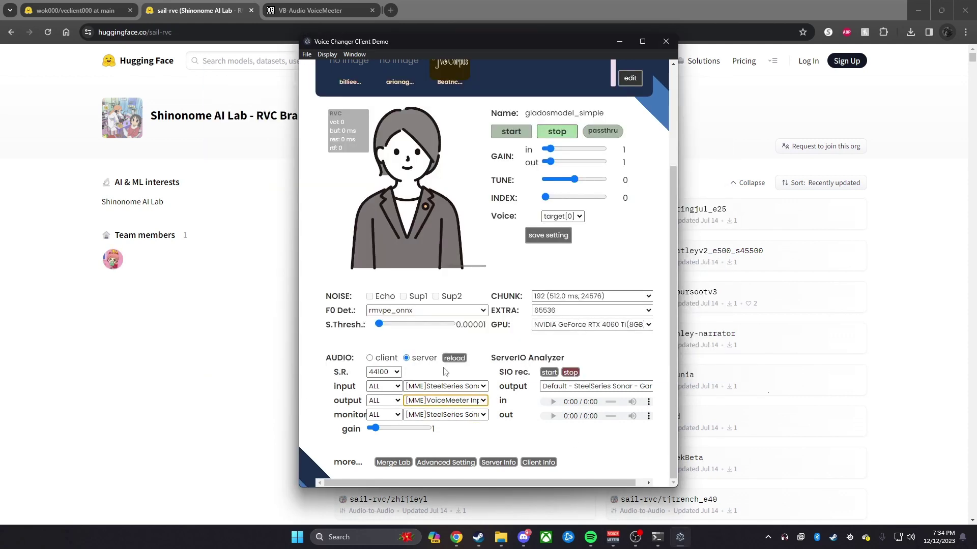
Step: Confirm chunk 192, the NVIDIA GPU and extra length 65536 stay unchanged
left_click(560, 296)
left_click(560, 465)
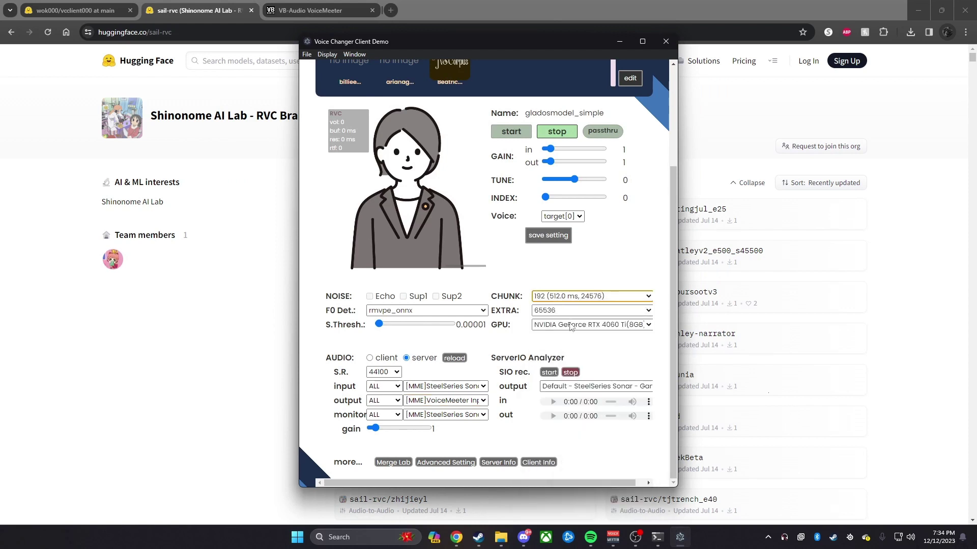
left_click(570, 326)
left_click(567, 337)
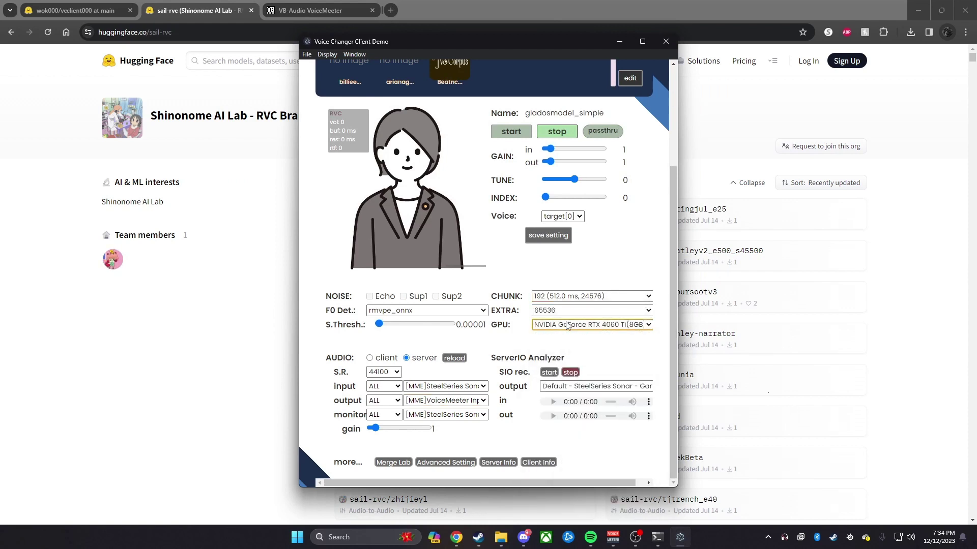
left_click(547, 298)
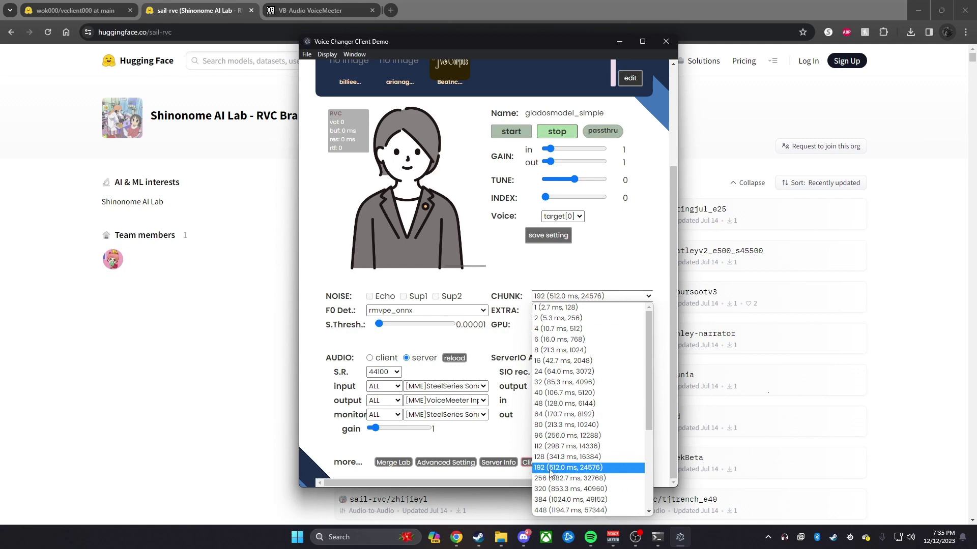
left_click(565, 297)
left_click(554, 364)
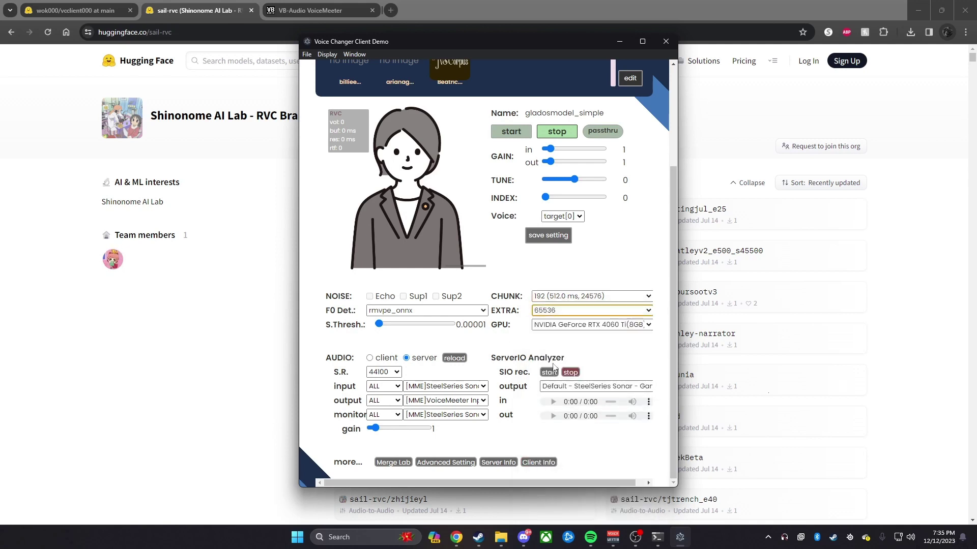
Step: Load the arthurmorganmodel_simple voice from the model slot grid
scroll(673, 227, "up", 1)
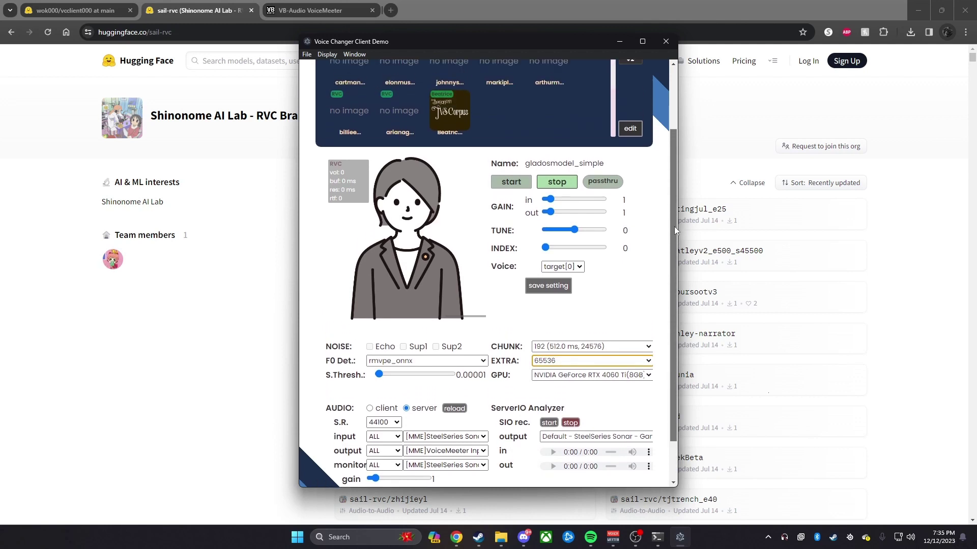
mouse_move(673, 227)
left_mouse_down()
mouse_move(666, 157)
mouse_move(666, 294)
left_mouse_up()
left_click(554, 149)
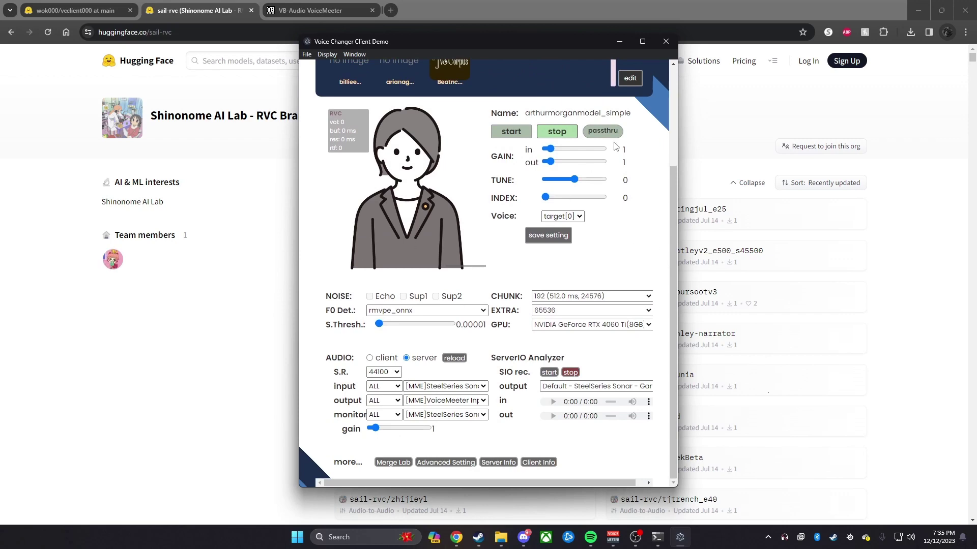
Step: Return to the top of the VB-Audio Voicemeeter page and restore the Voicemeeter mixer
left_click(305, 11)
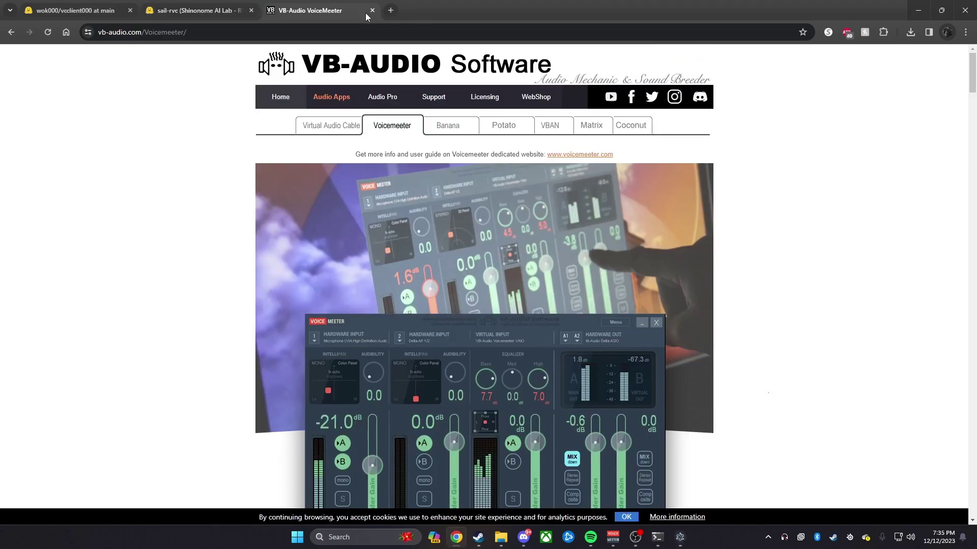
scroll(217, 229, "down", 7)
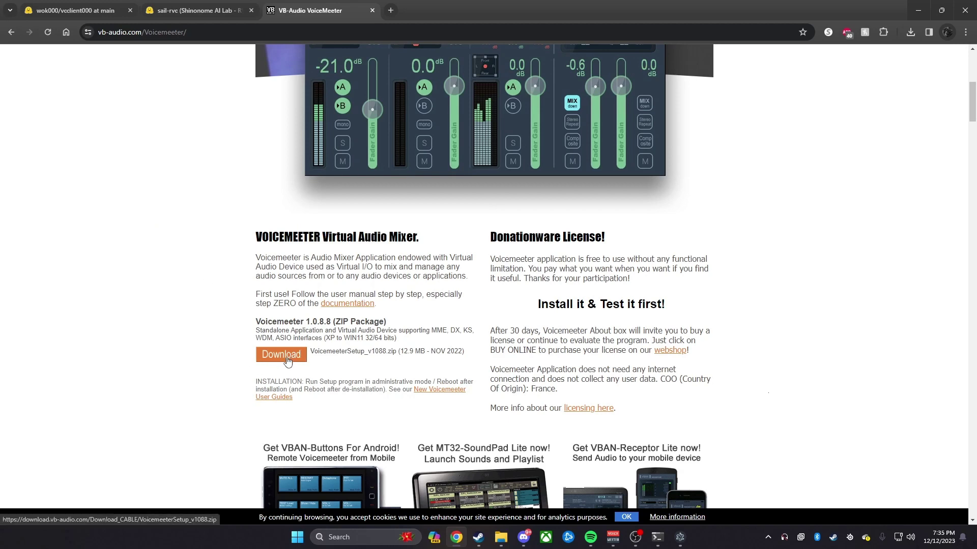
scroll(769, 315, "up", 1)
scroll(778, 285, "up", 6)
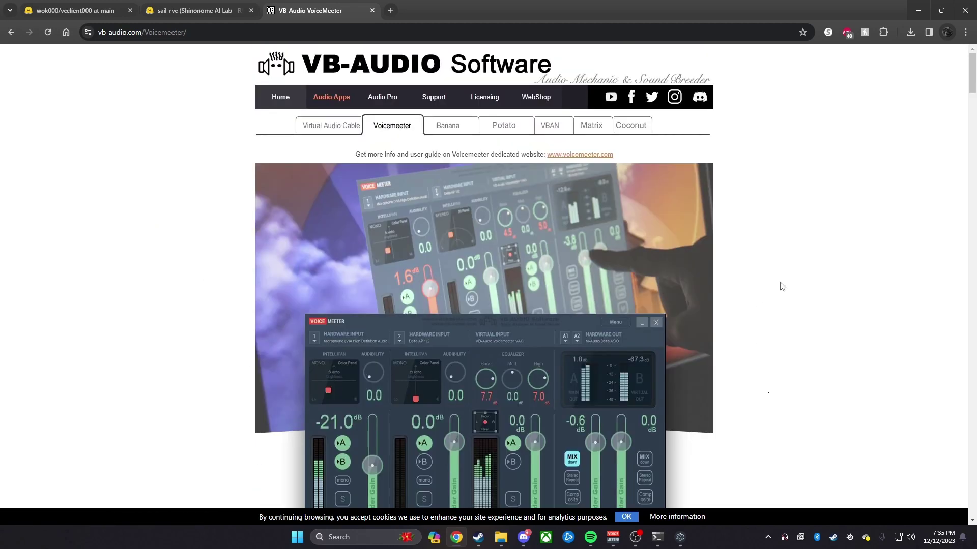
left_click(608, 539)
Step: Dismiss the About notice, confirm A1 stays on SteelSeries Sonar - Aux, and minimize Voicemeeter
left_click(268, 86)
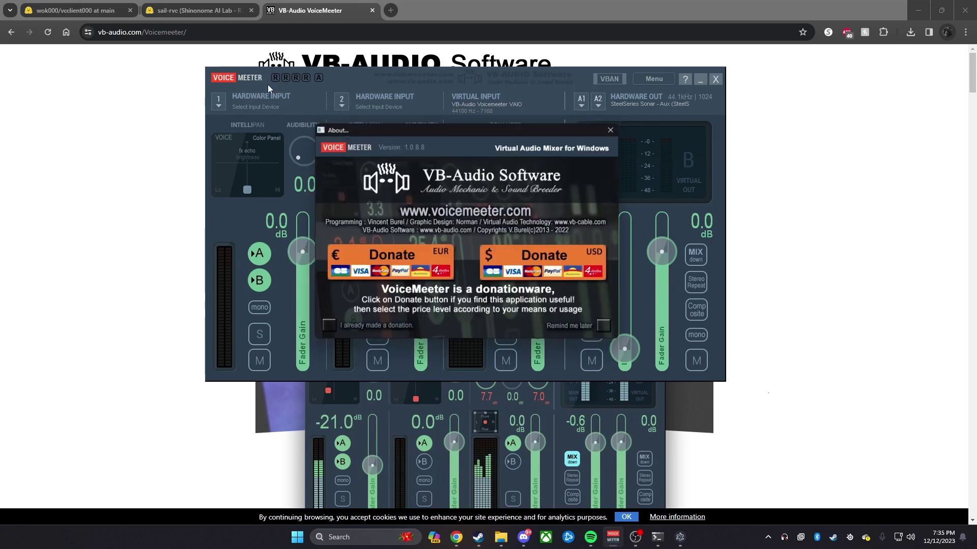
left_click(325, 115)
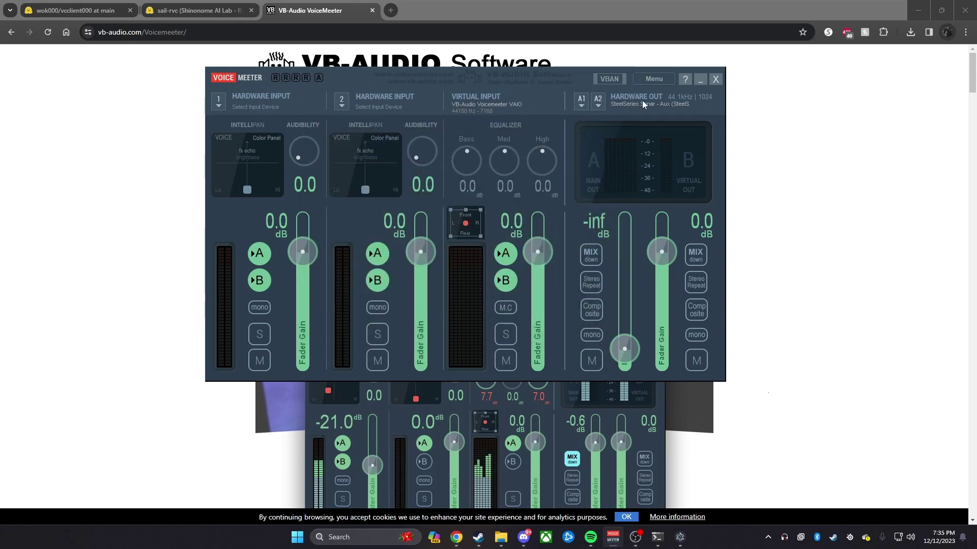
left_click(579, 102)
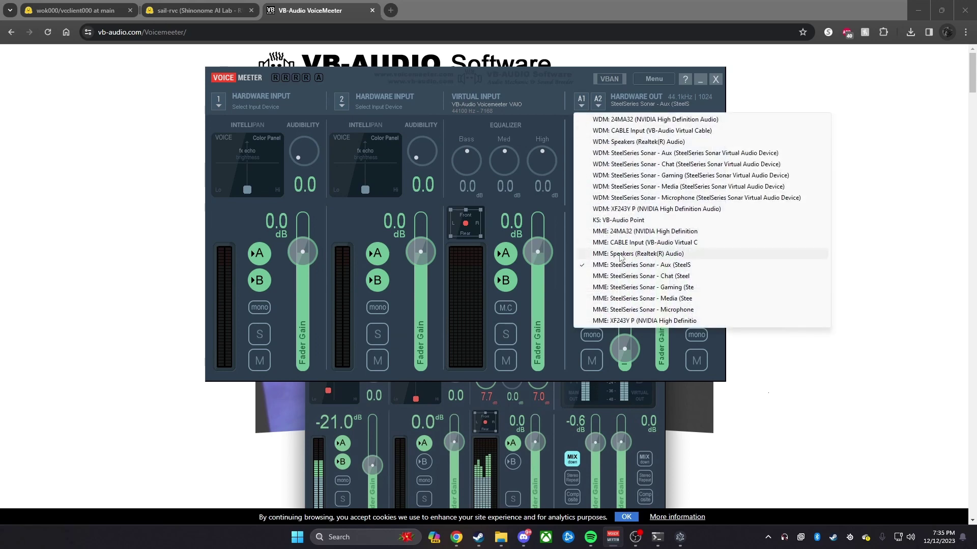
left_click(577, 105)
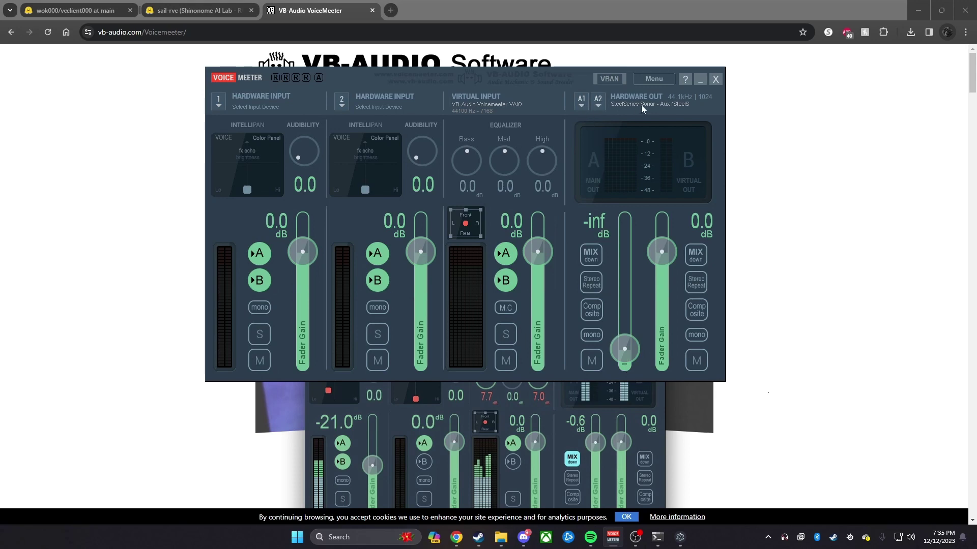
left_click(581, 102)
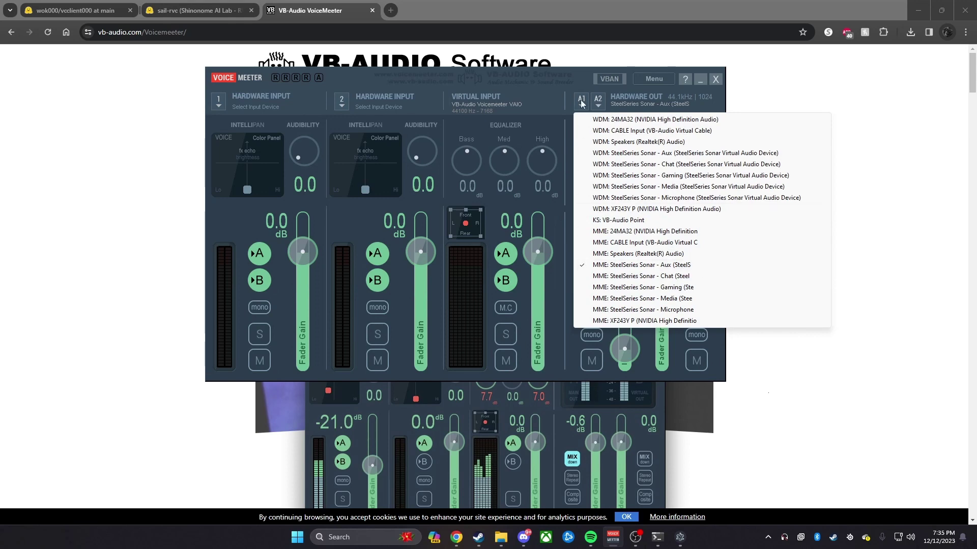
left_click(575, 75)
left_click(700, 80)
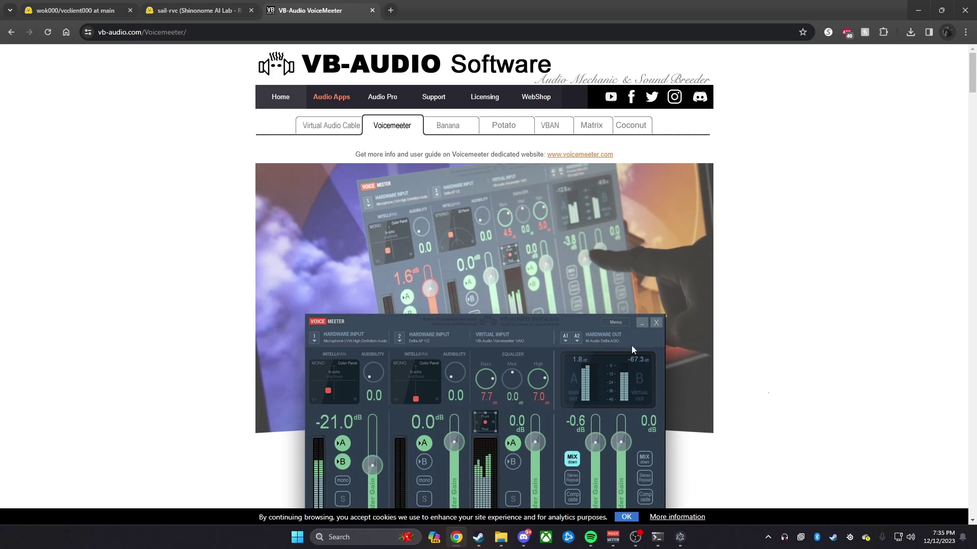
Step: Route output to [MME]VoiceMeeter Input and monitor to SteelSeries Sonar - Media
left_click(679, 537)
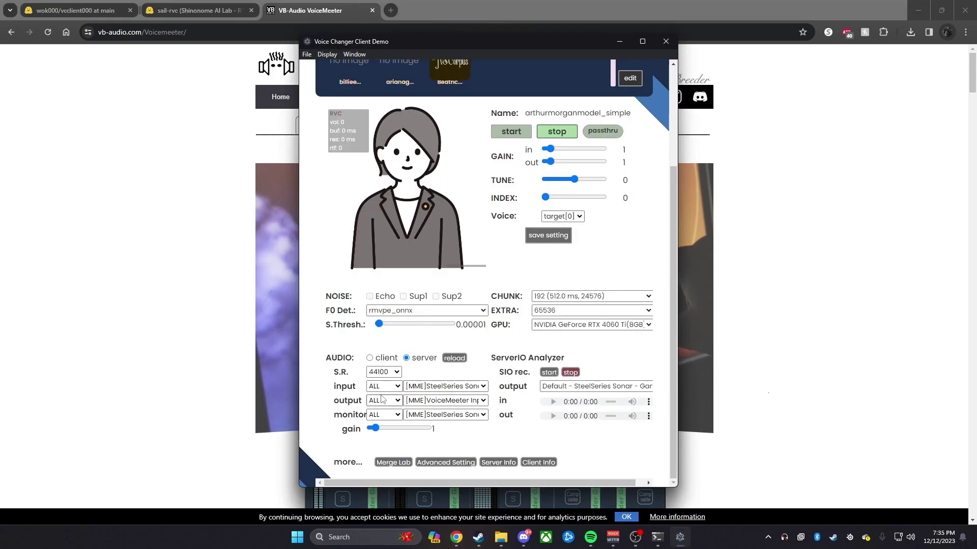
left_click(446, 400)
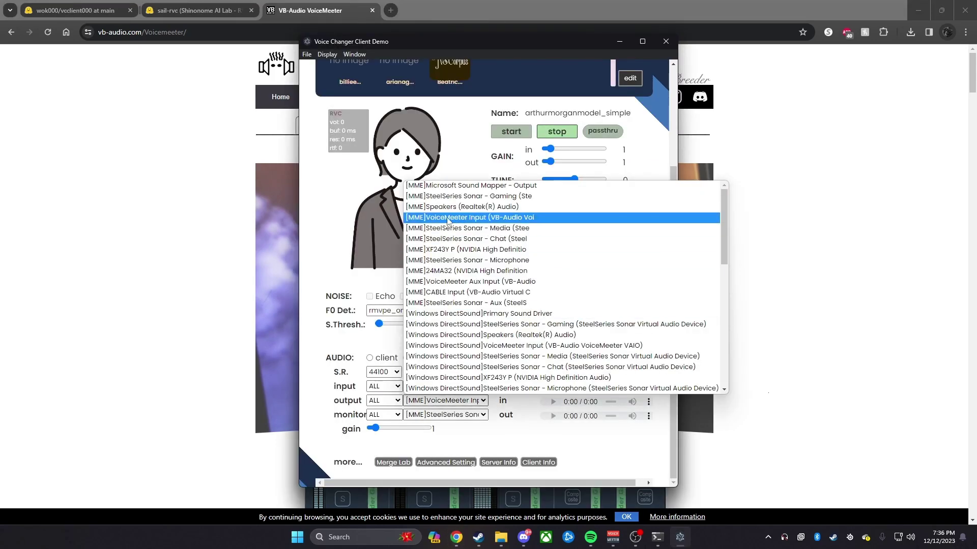
left_click(482, 219)
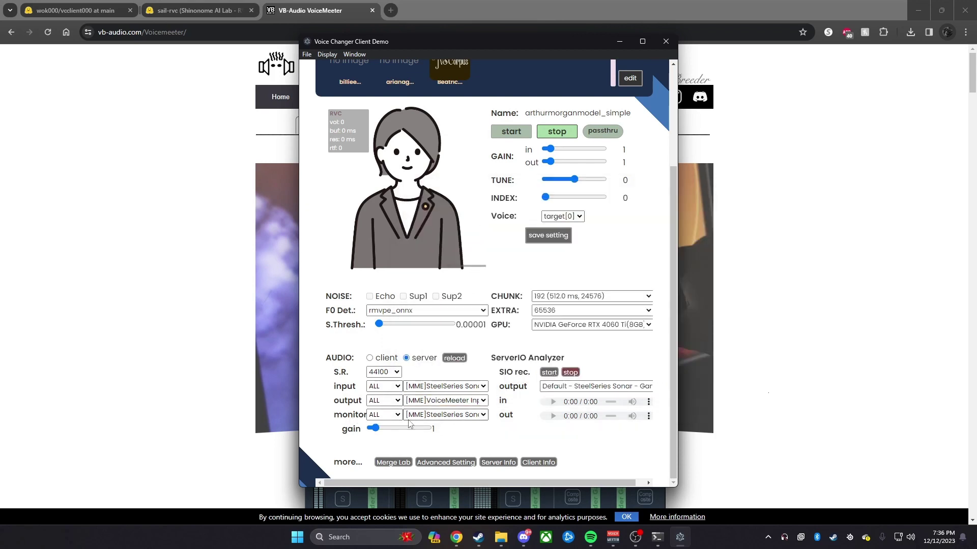
left_click(427, 416)
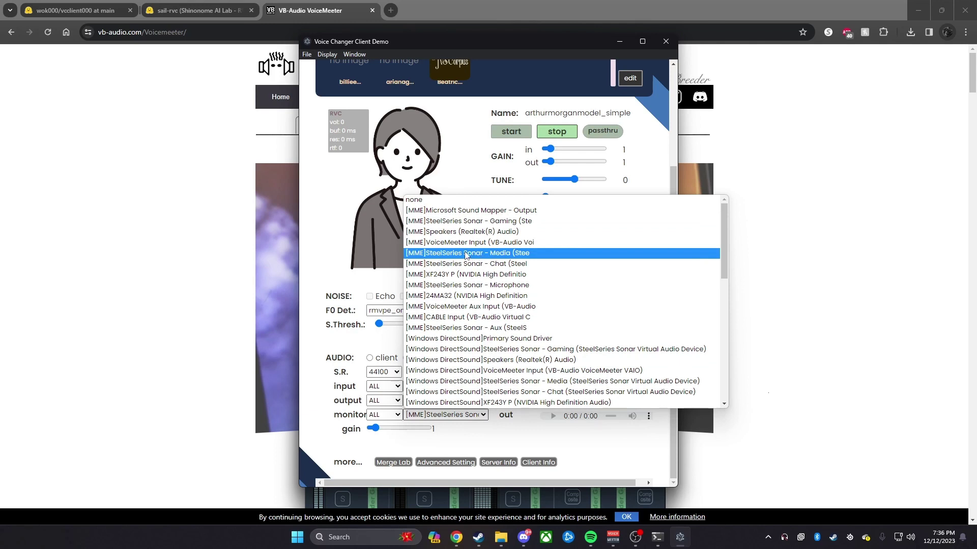
left_click(448, 256)
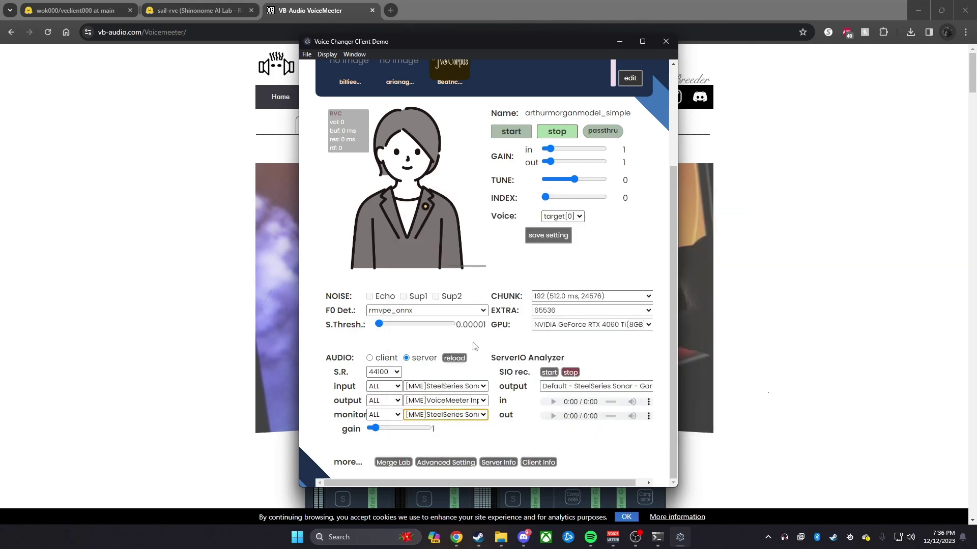
scroll(674, 331, "up", 2)
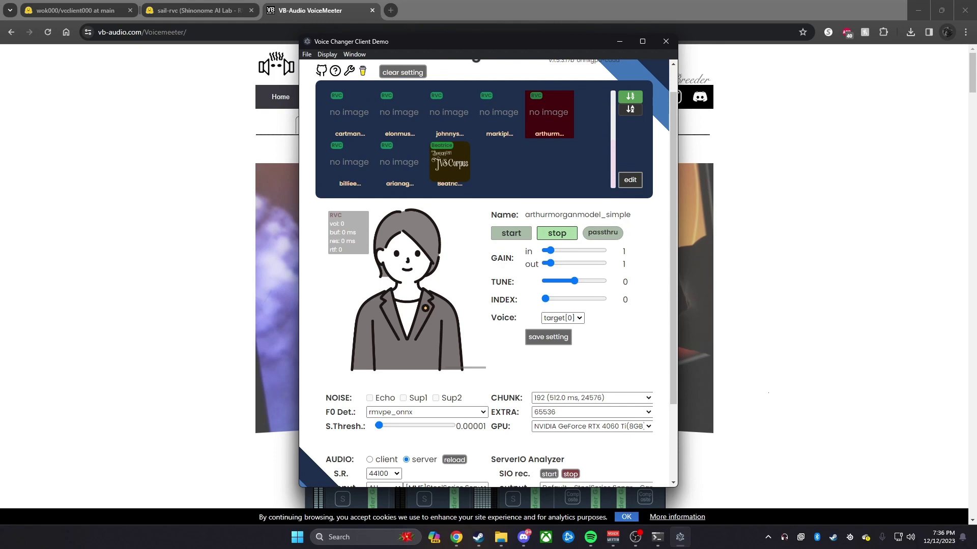
left_click(511, 234)
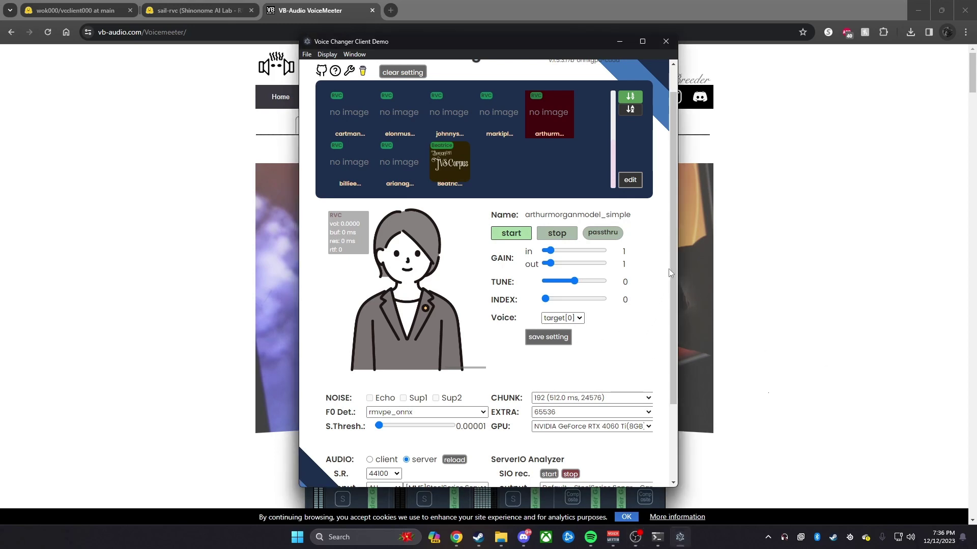
mouse_move(670, 267)
left_mouse_down()
mouse_move(674, 256)
mouse_move(669, 270)
left_mouse_up()
left_click(554, 231)
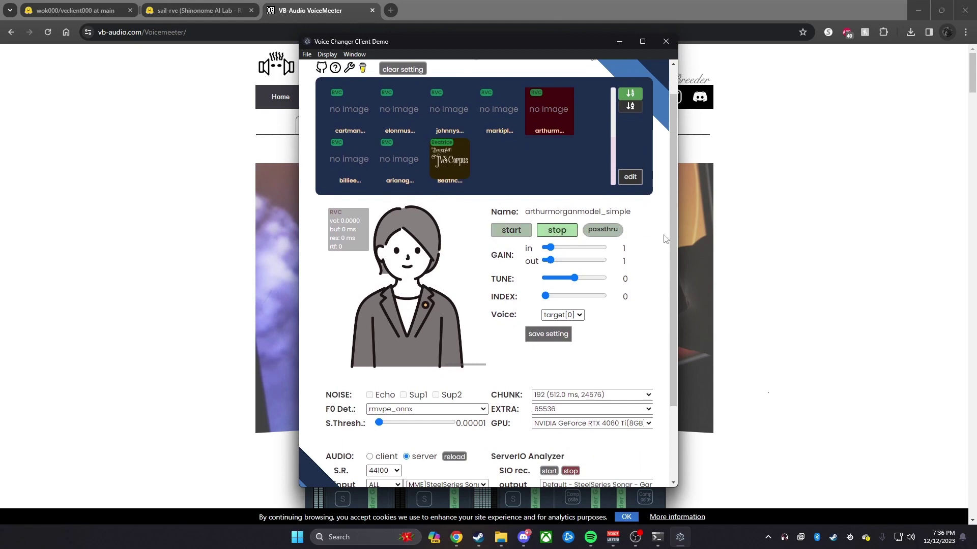
scroll(673, 232, "down", 1)
scroll(673, 233, "down", 2)
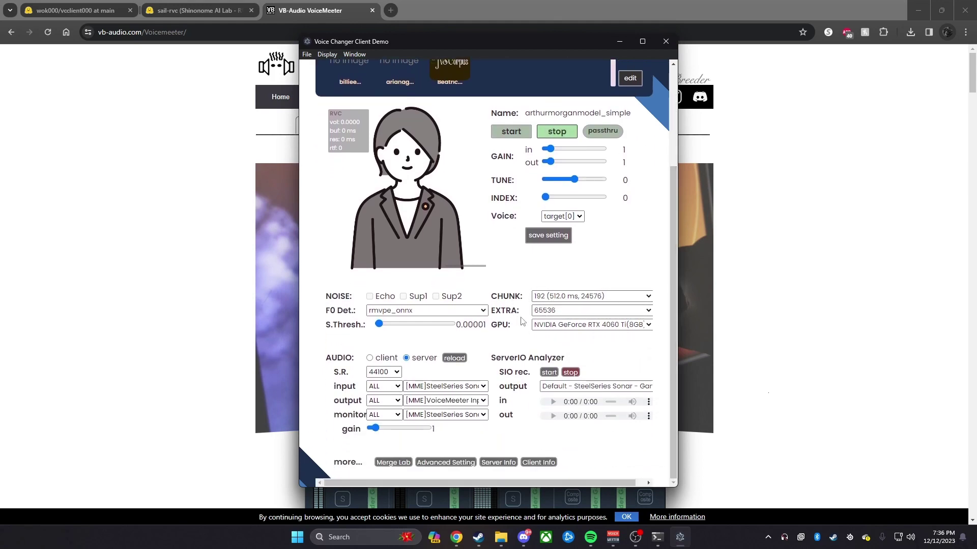
left_click(537, 328)
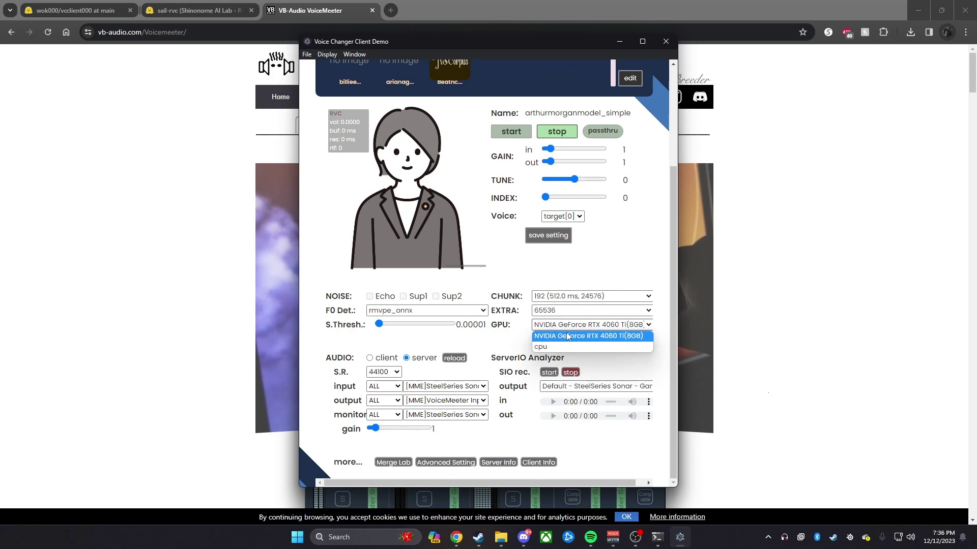
left_click(551, 330)
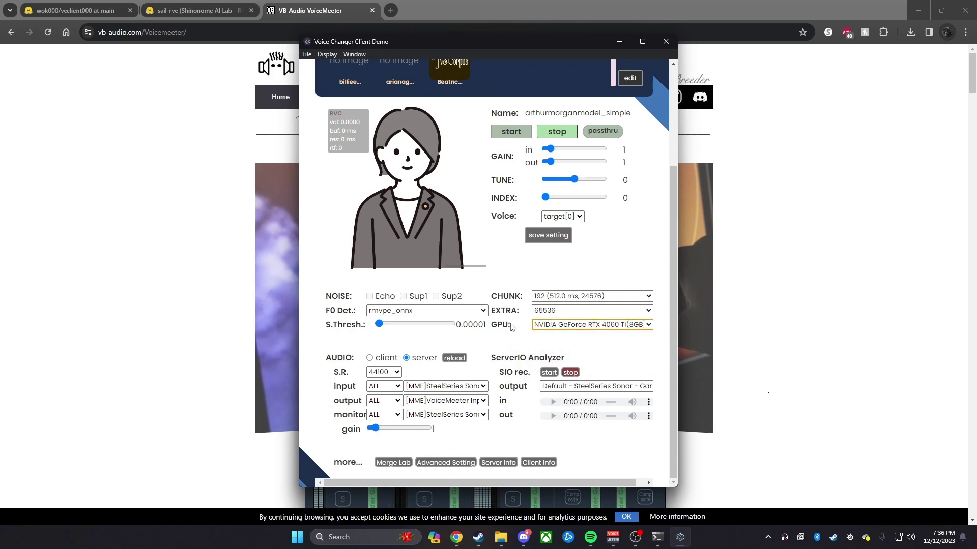
left_click(556, 304)
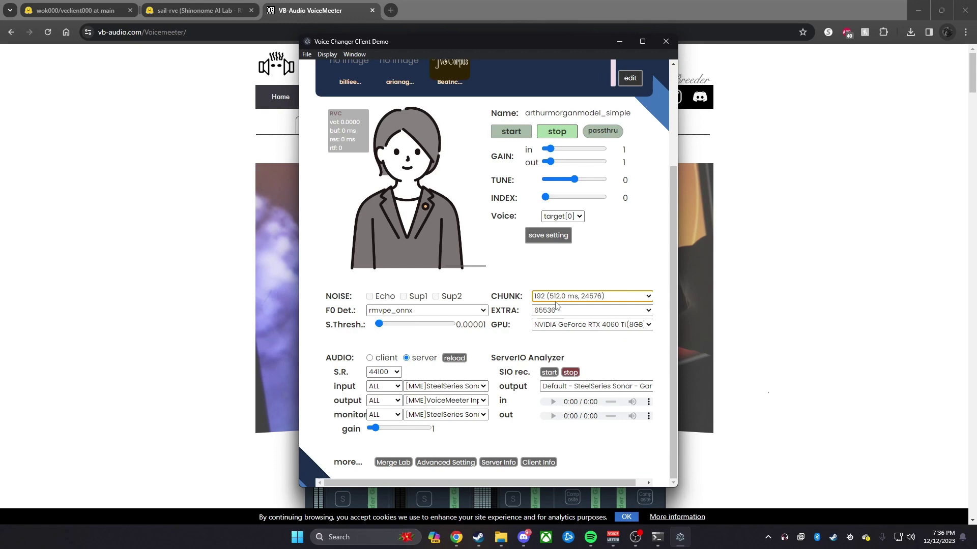
left_click(556, 304)
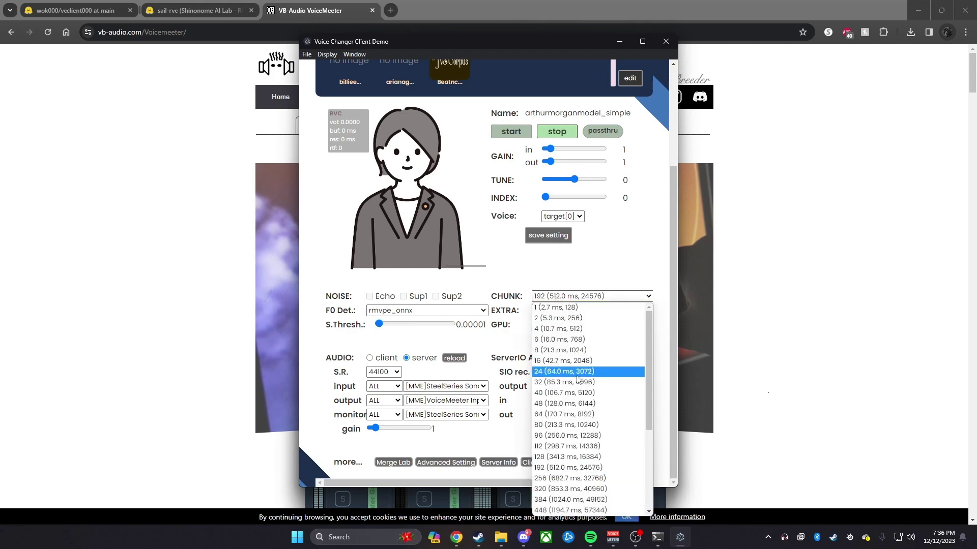
left_click(569, 299)
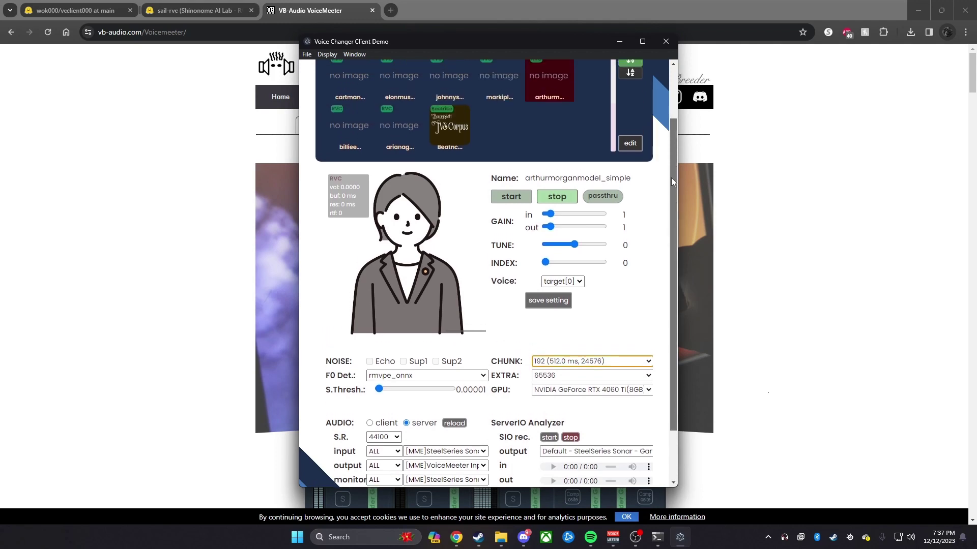
Step: Open the model slot configuration and start a model upload on slot 21
left_click_drag(670, 229, 671, 138)
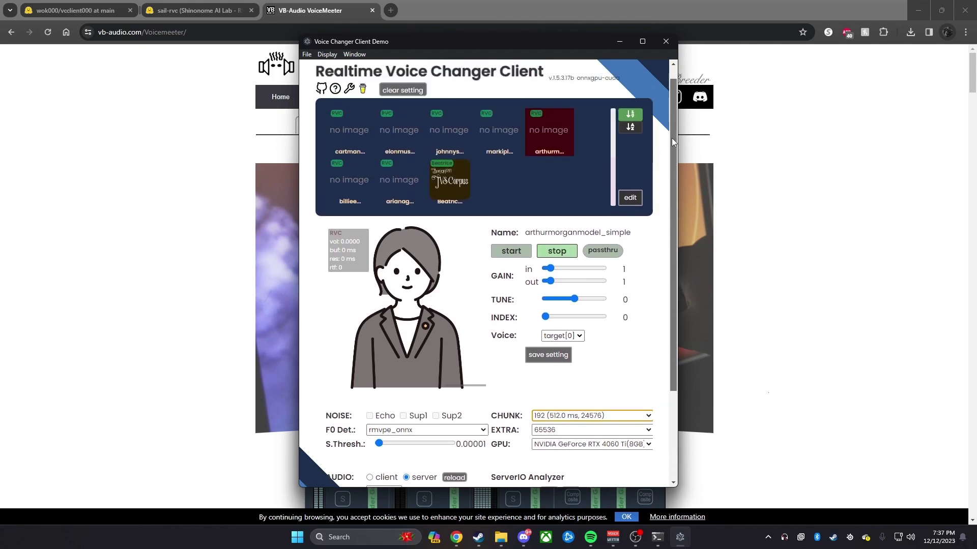
left_click(630, 198)
scroll(538, 283, "down", 3)
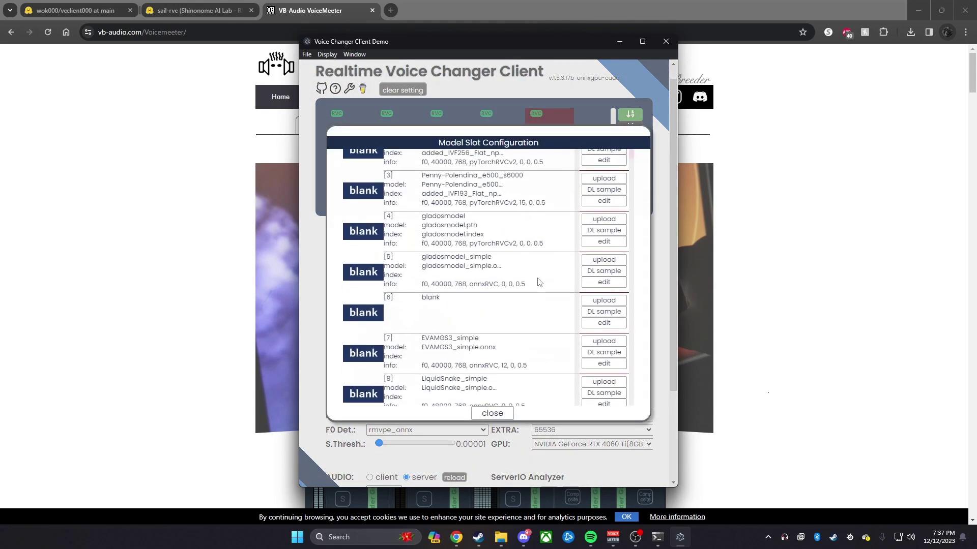
scroll(597, 259, "down", 1)
scroll(597, 258, "down", 3)
scroll(598, 257, "down", 4)
scroll(600, 254, "down", 5)
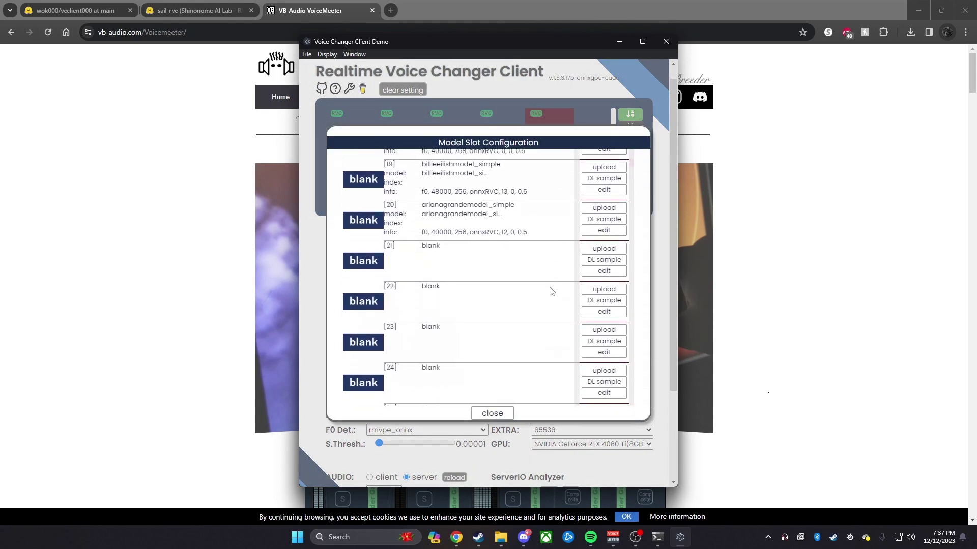
scroll(605, 252, "down", 3)
left_click(604, 250)
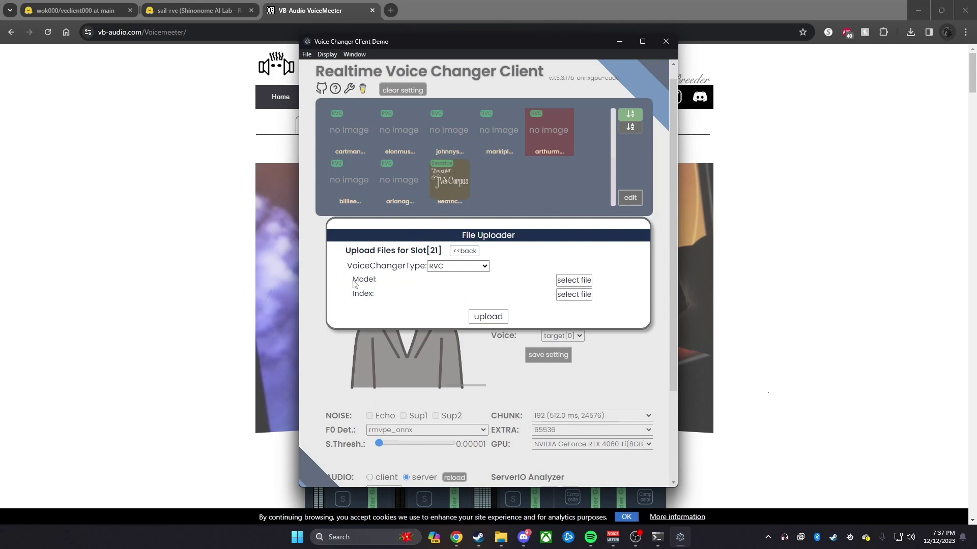
Step: Browse Downloads for a model file twice, cancel without choosing, and return to sail-rvc
left_click(574, 281)
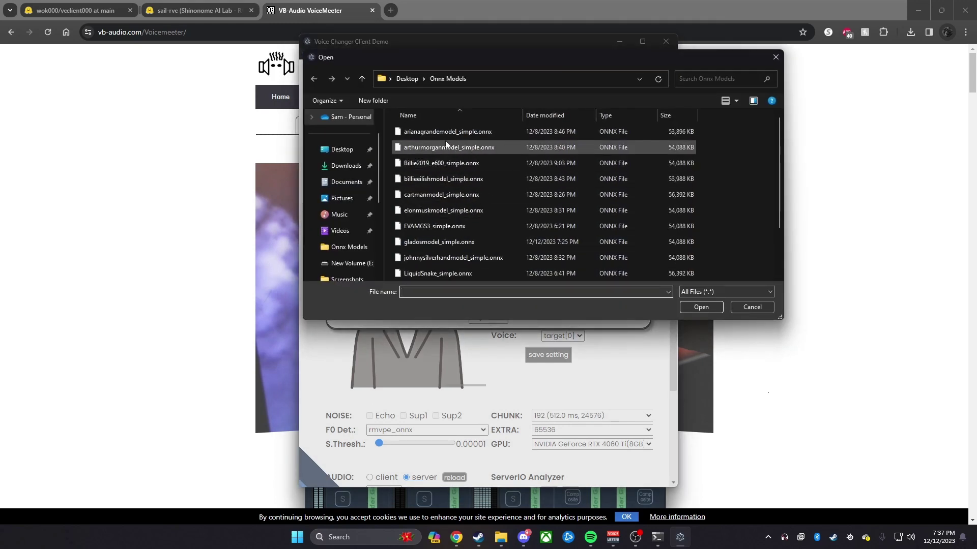
left_click(345, 165)
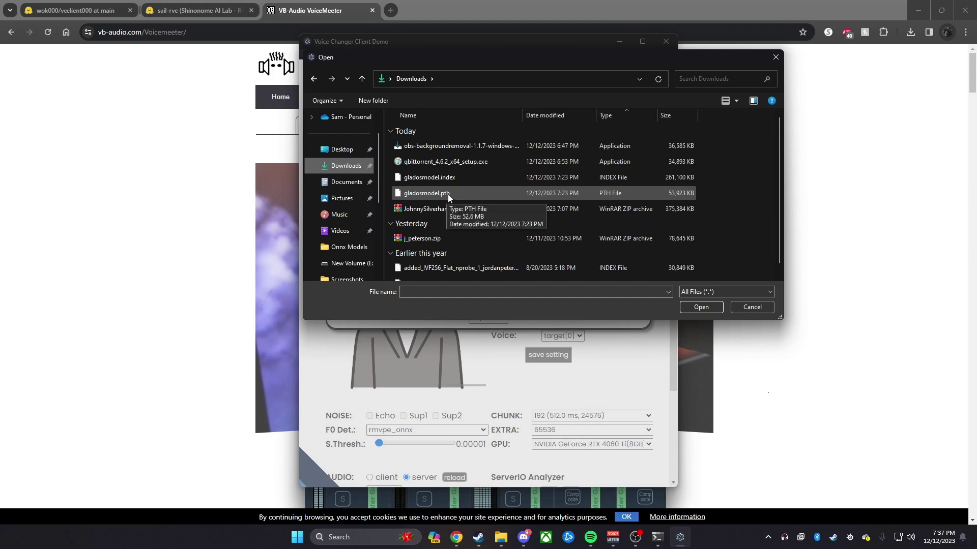
left_click(775, 57)
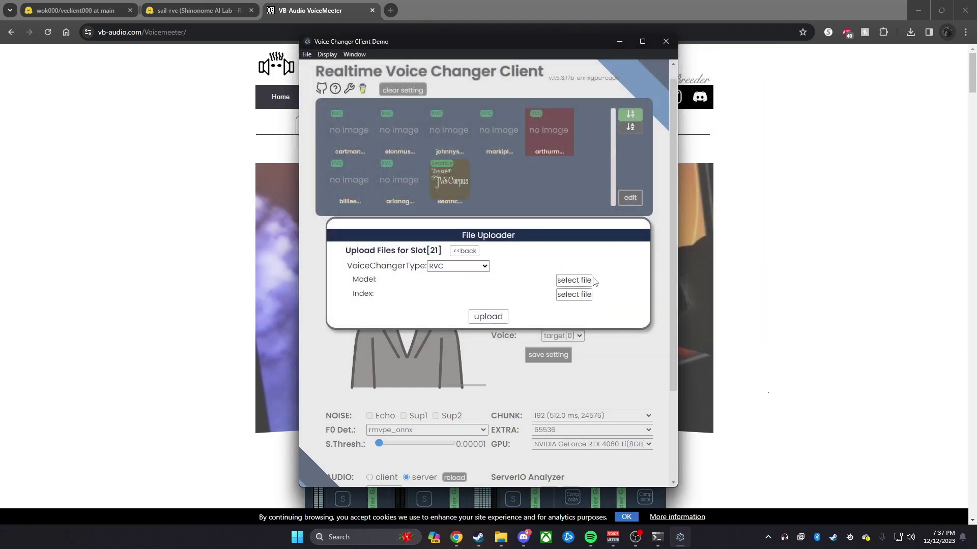
left_click(562, 300)
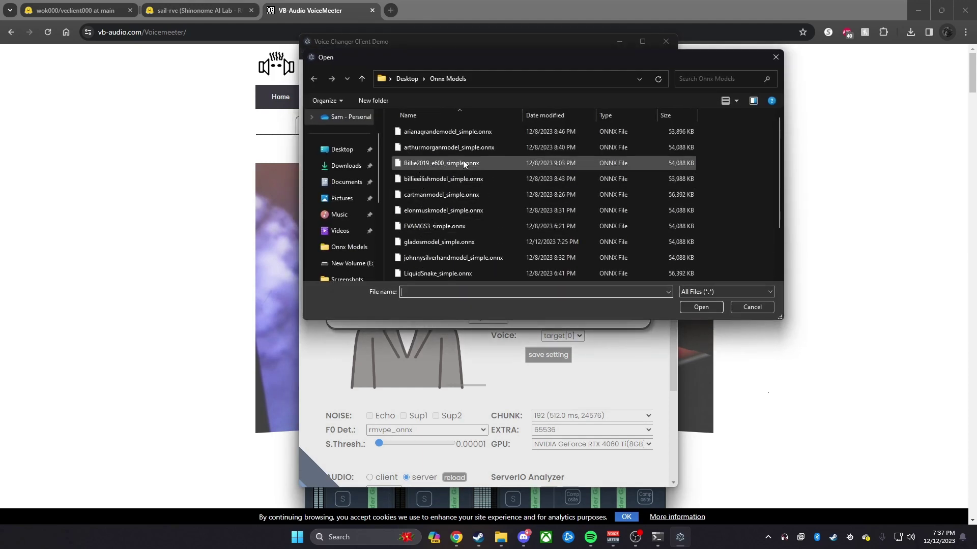
left_click(349, 165)
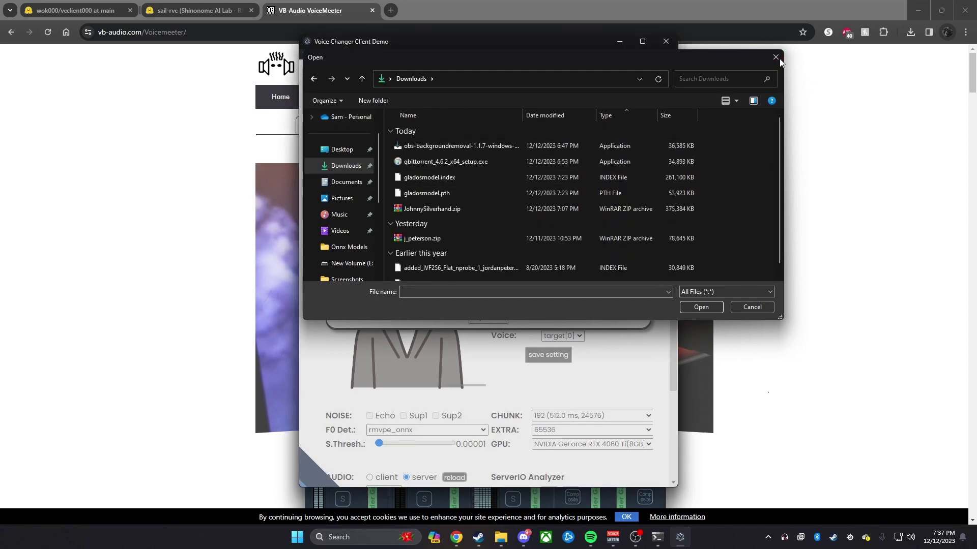
key("Escape")
left_click(191, 11)
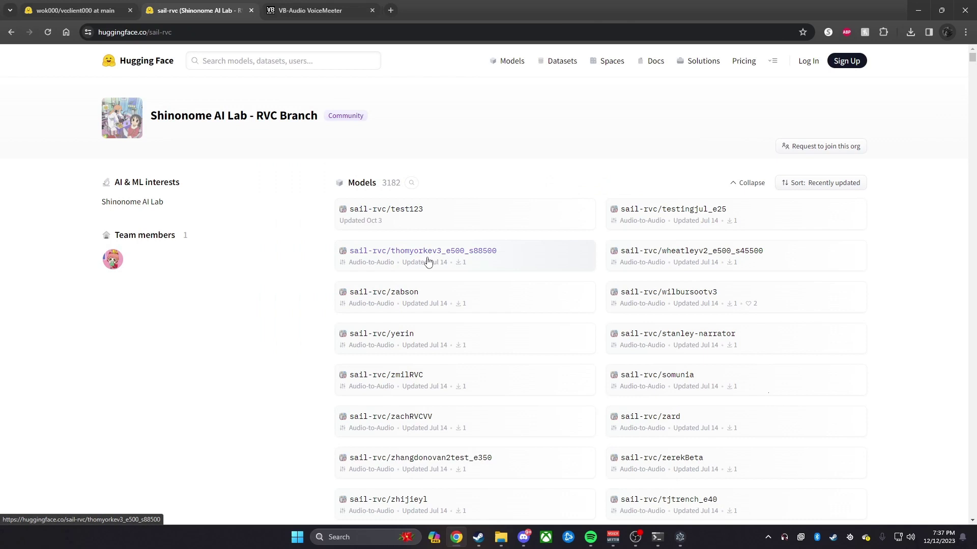
Step: Show the sail-rvc/zabson file list on Hugging Face, then bring the voice changer forward
left_click(407, 291)
left_click(224, 150)
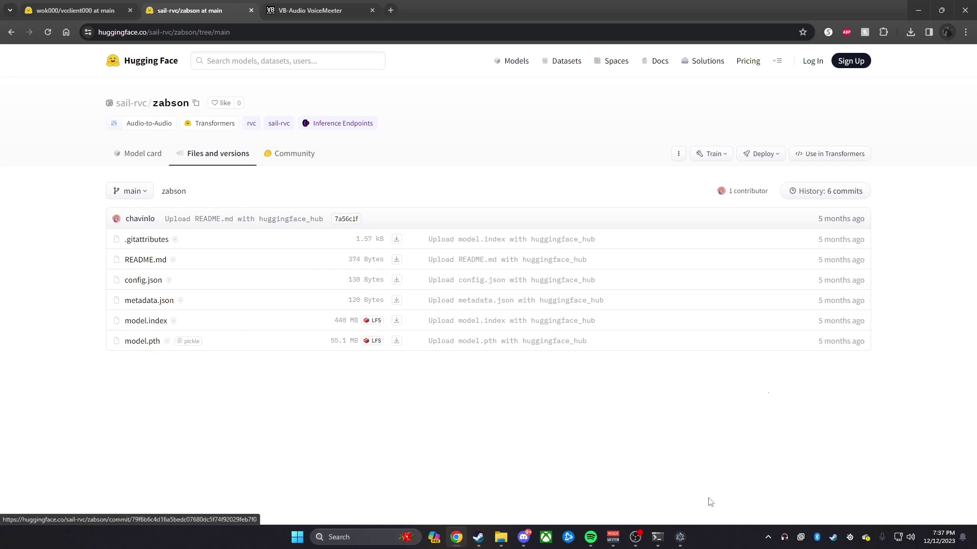
left_click(681, 537)
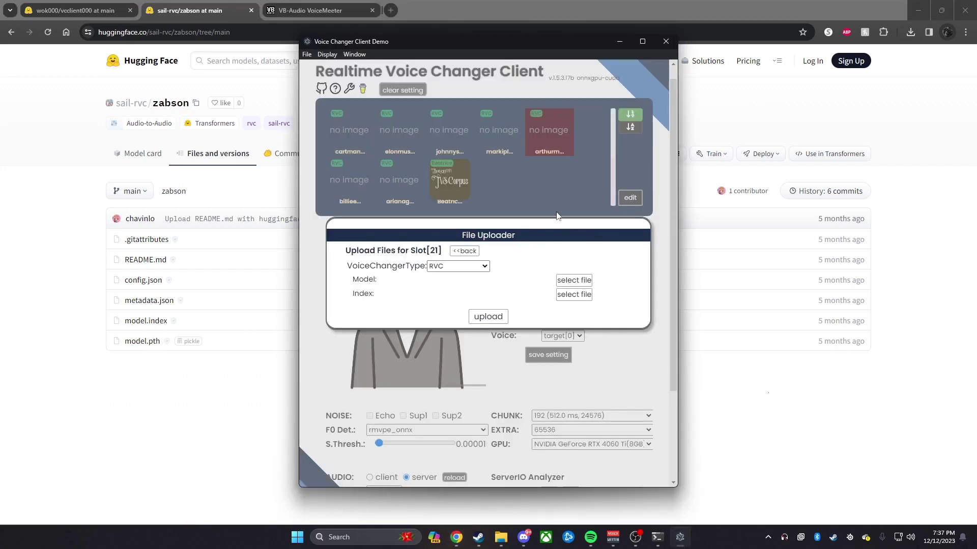
Step: Exit the uploader and slot list, then load the gladosmodel slot in place of arthurmorganmodel_simple
left_click(464, 250)
left_click(489, 430)
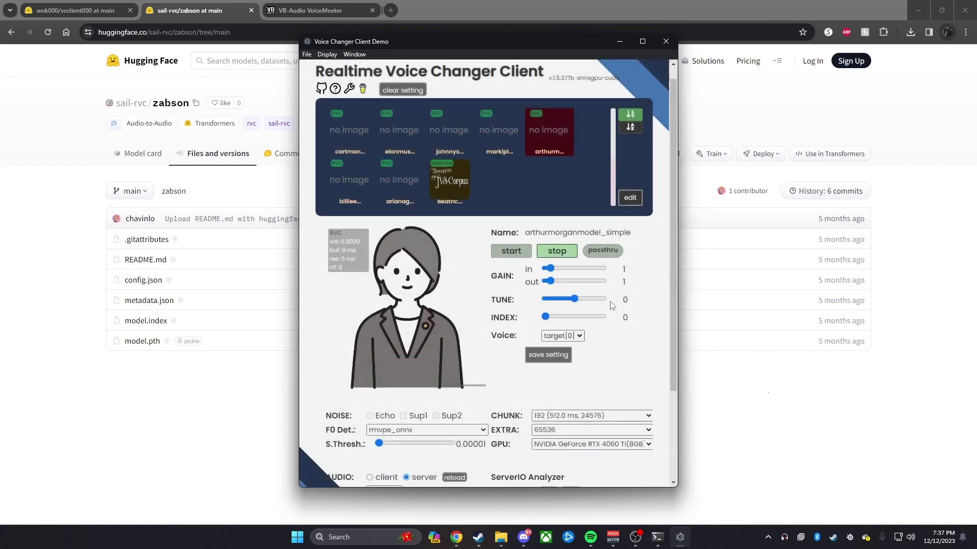
left_click_drag(670, 215, 670, 175)
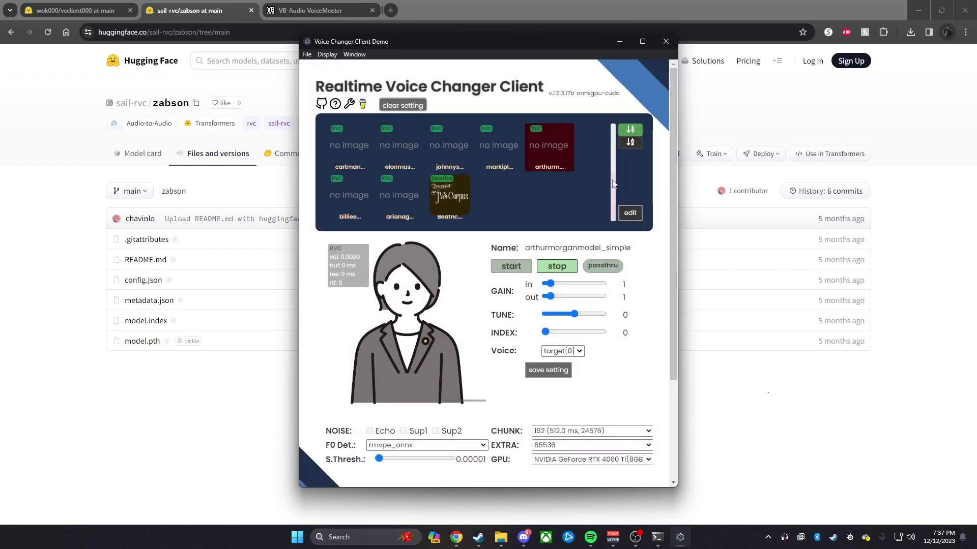
scroll(613, 184, "down", 5)
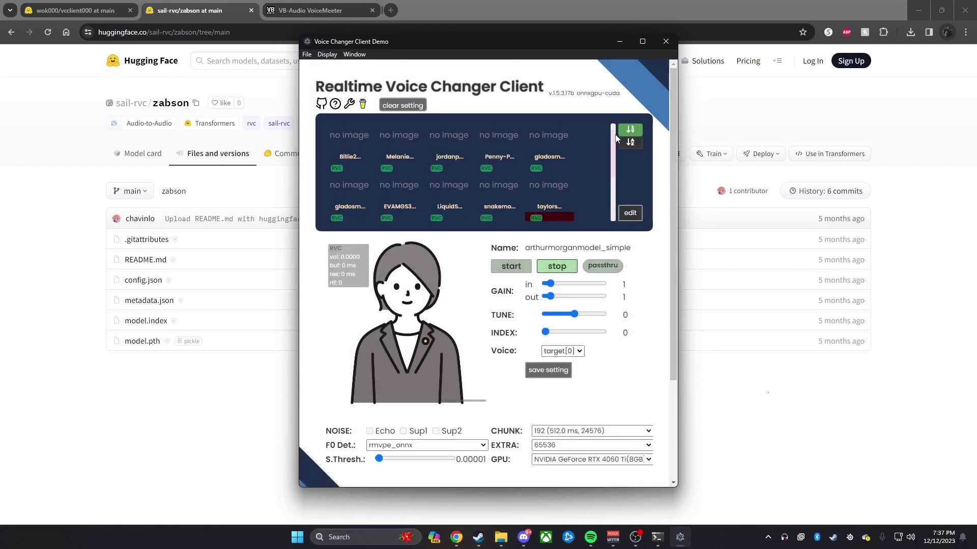
left_click(536, 147)
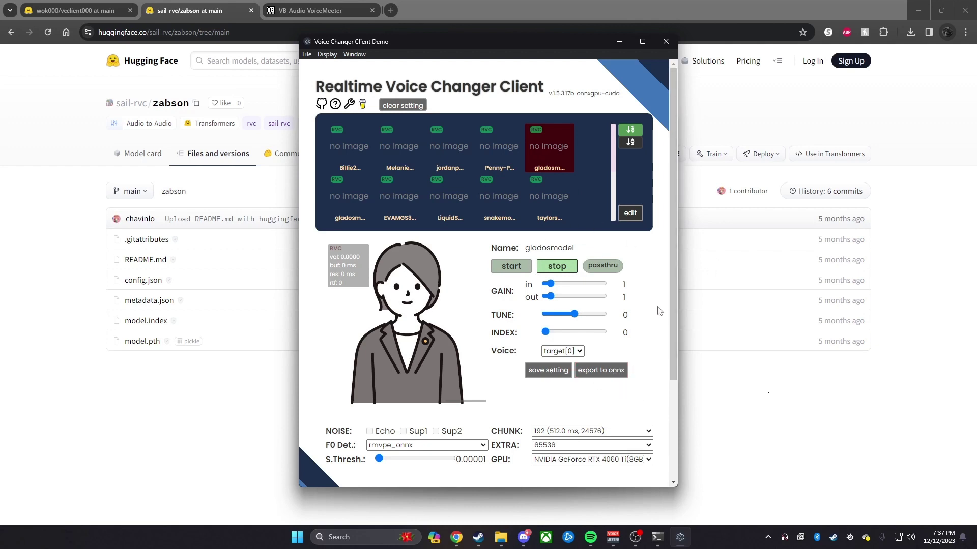
Step: Start a slot 6 upload, browse Onnx Models, then cancel without choosing a file
left_click(630, 213)
scroll(600, 289, "down", 1)
scroll(598, 351, "down", 1)
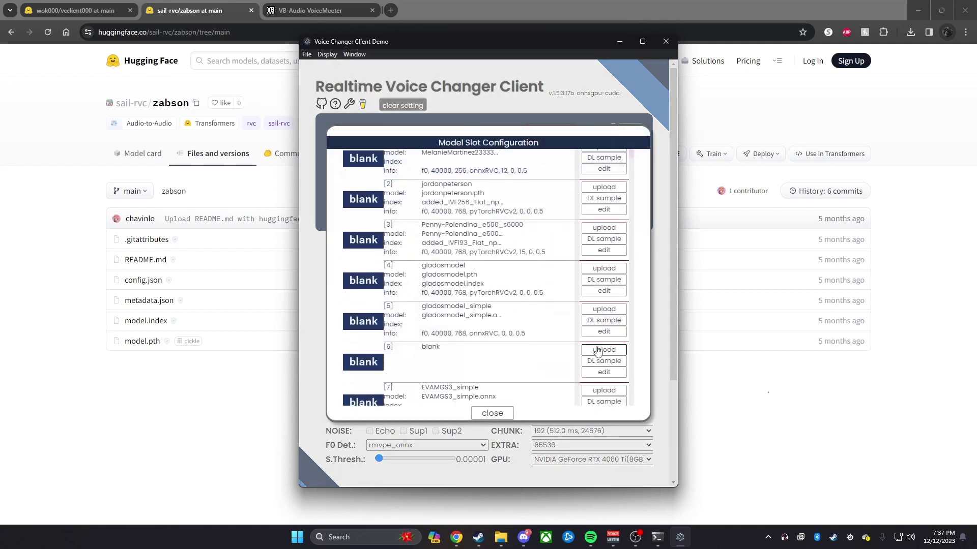
left_click(598, 351)
left_click(569, 281)
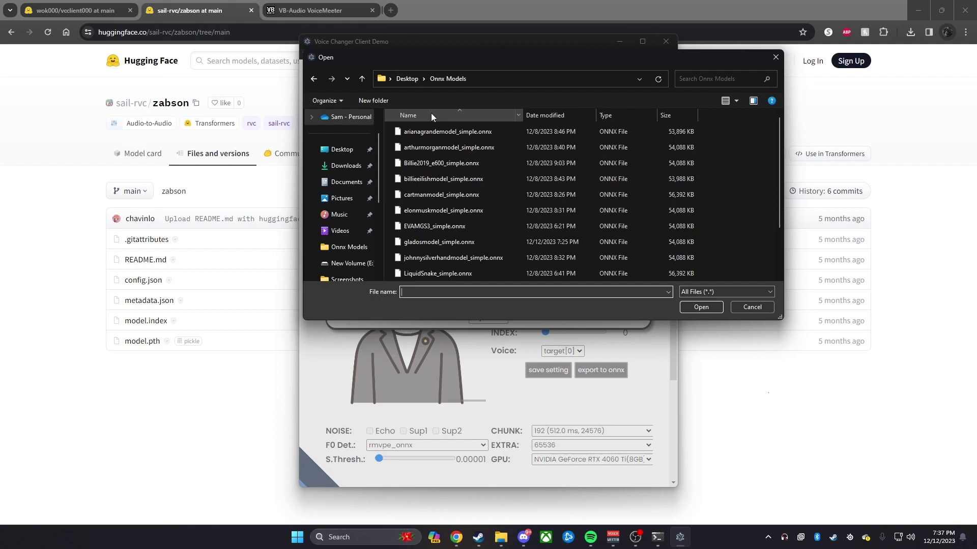
scroll(452, 172, "down", 2)
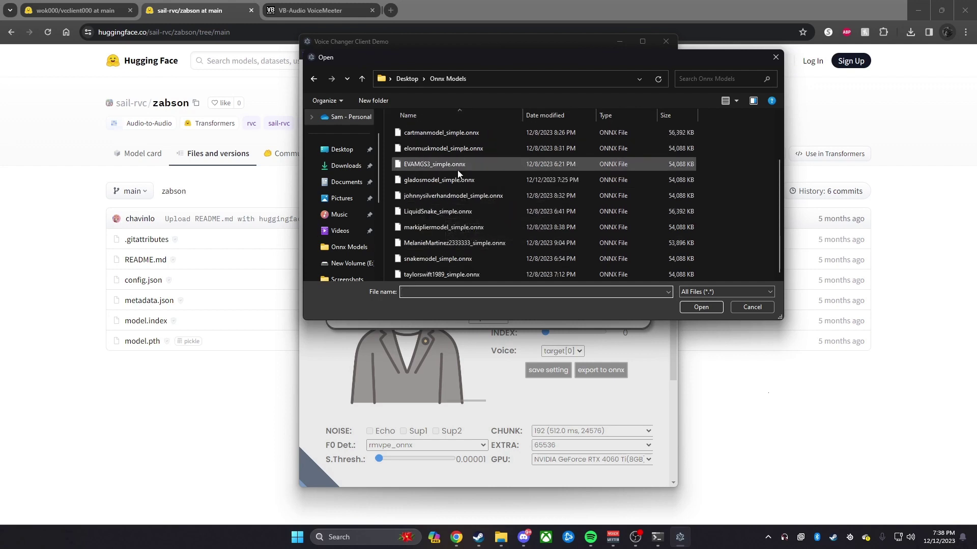
scroll(674, 171, "up", 2)
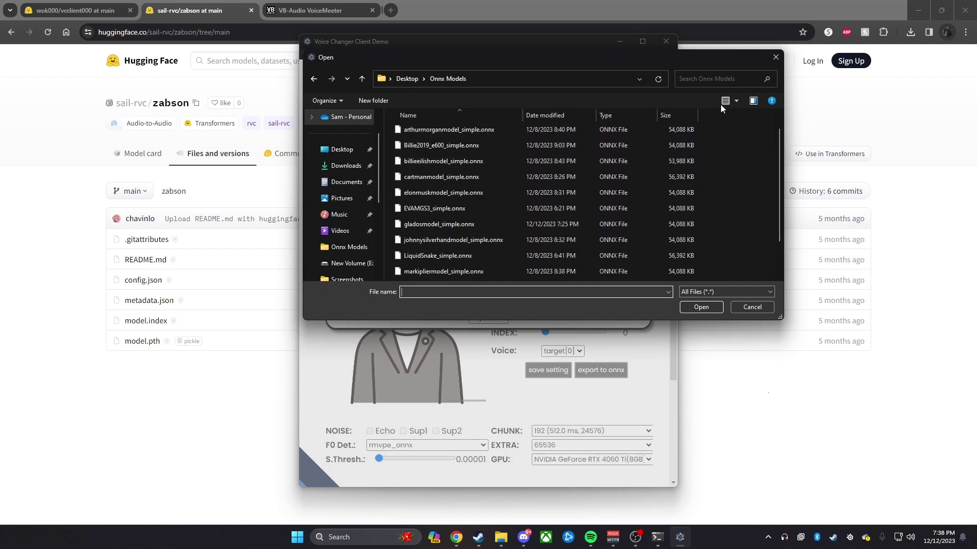
left_click(775, 60)
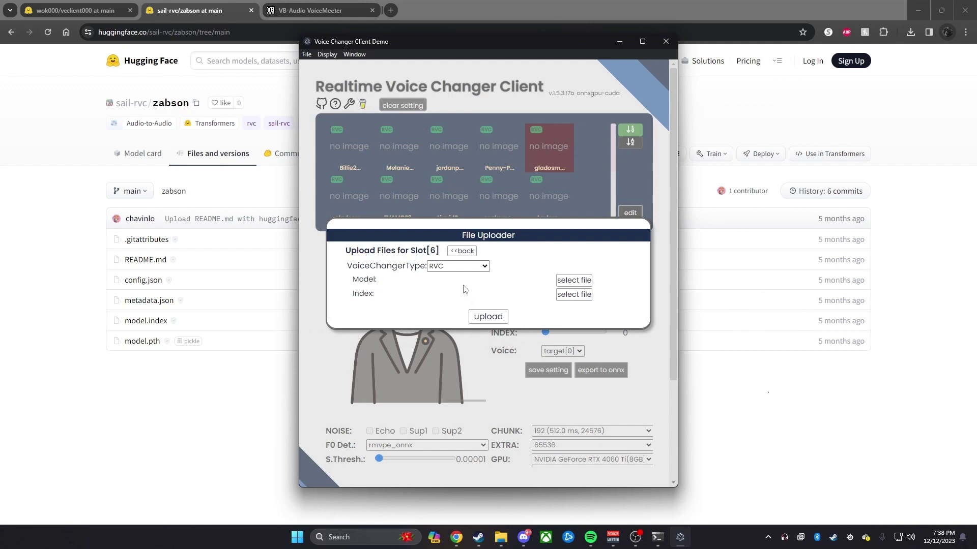
left_click(461, 254)
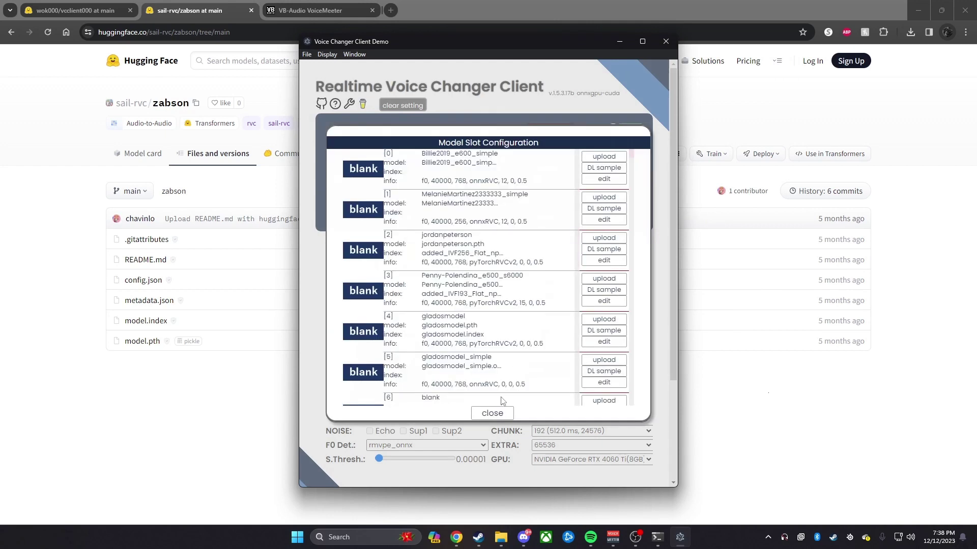
Step: Close the slot list and keep rmvpe_onnx as the F0 detector
left_click(494, 413)
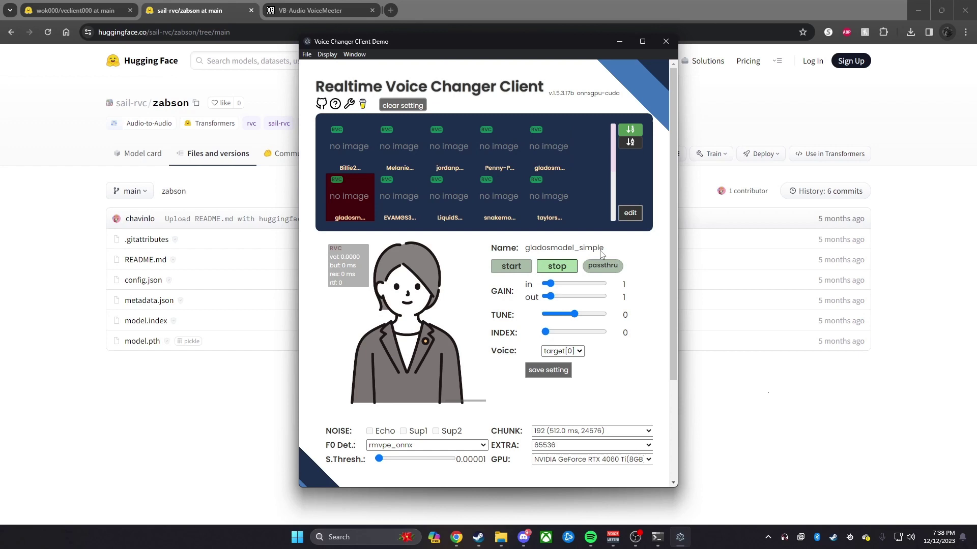
scroll(484, 331, "down", 1)
left_click(398, 396)
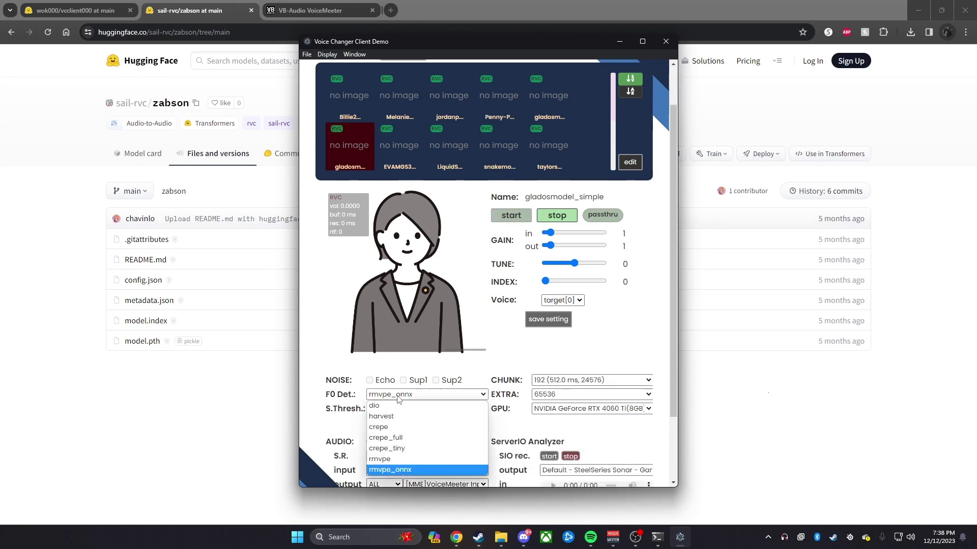
left_click(384, 472)
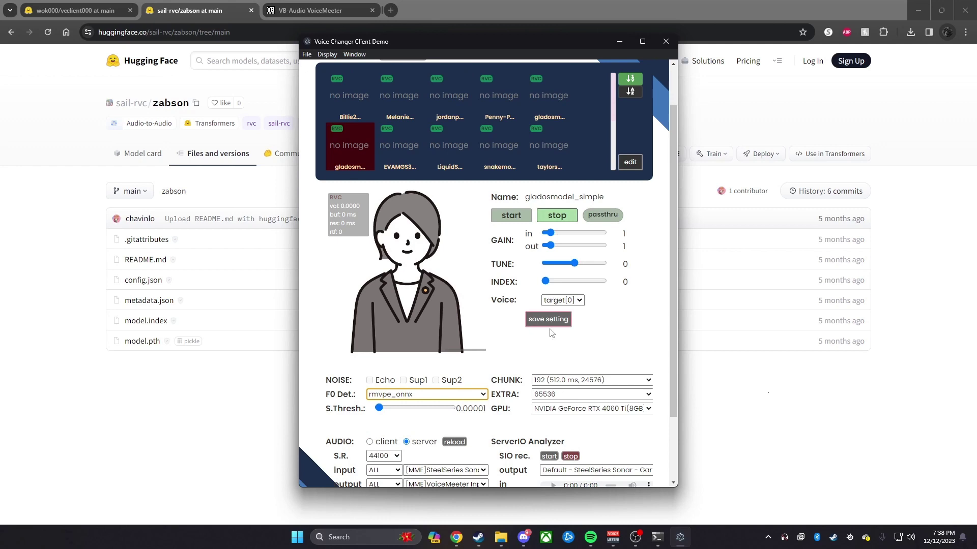
Step: Check the audio settings lower in the panel, then minimize the voice changer window
left_click_drag(670, 309, 670, 372)
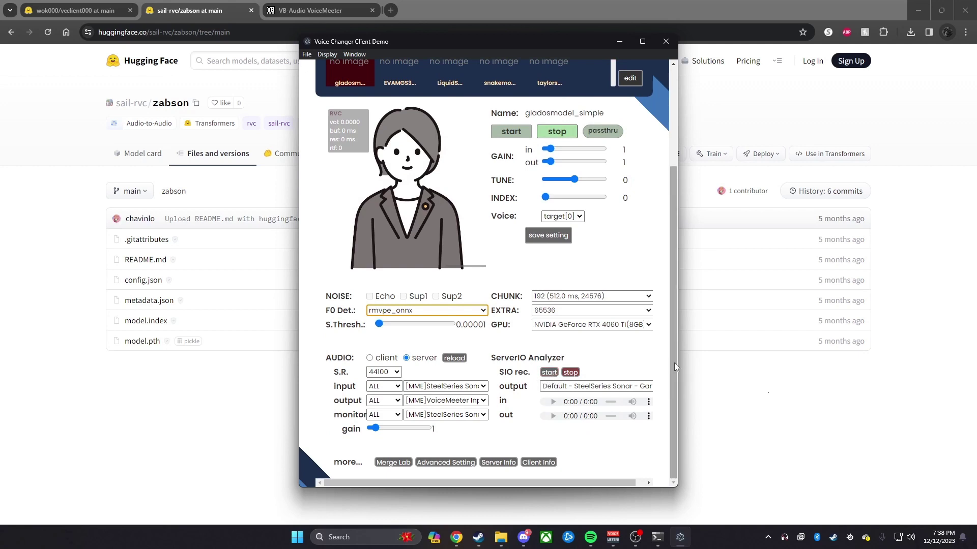
left_click_drag(674, 362, 667, 178)
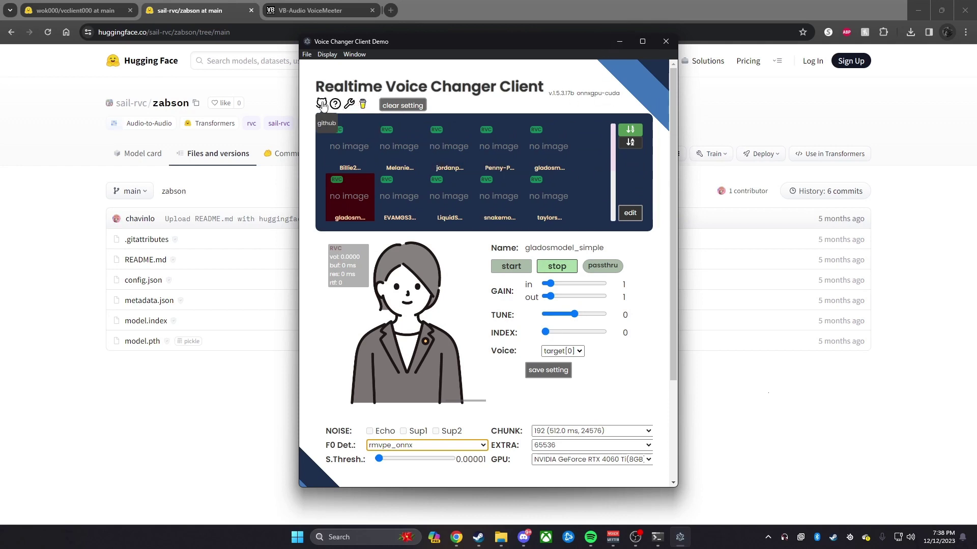
left_click(620, 43)
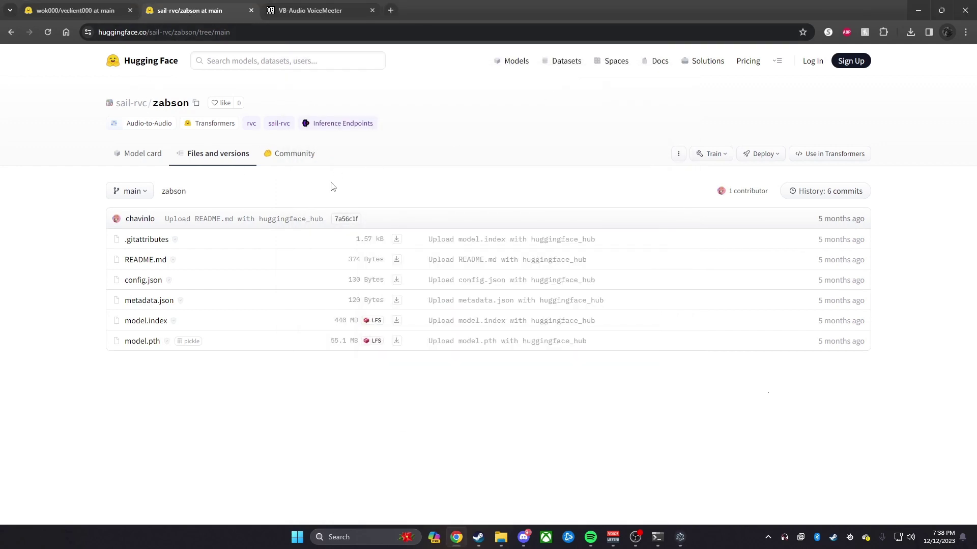